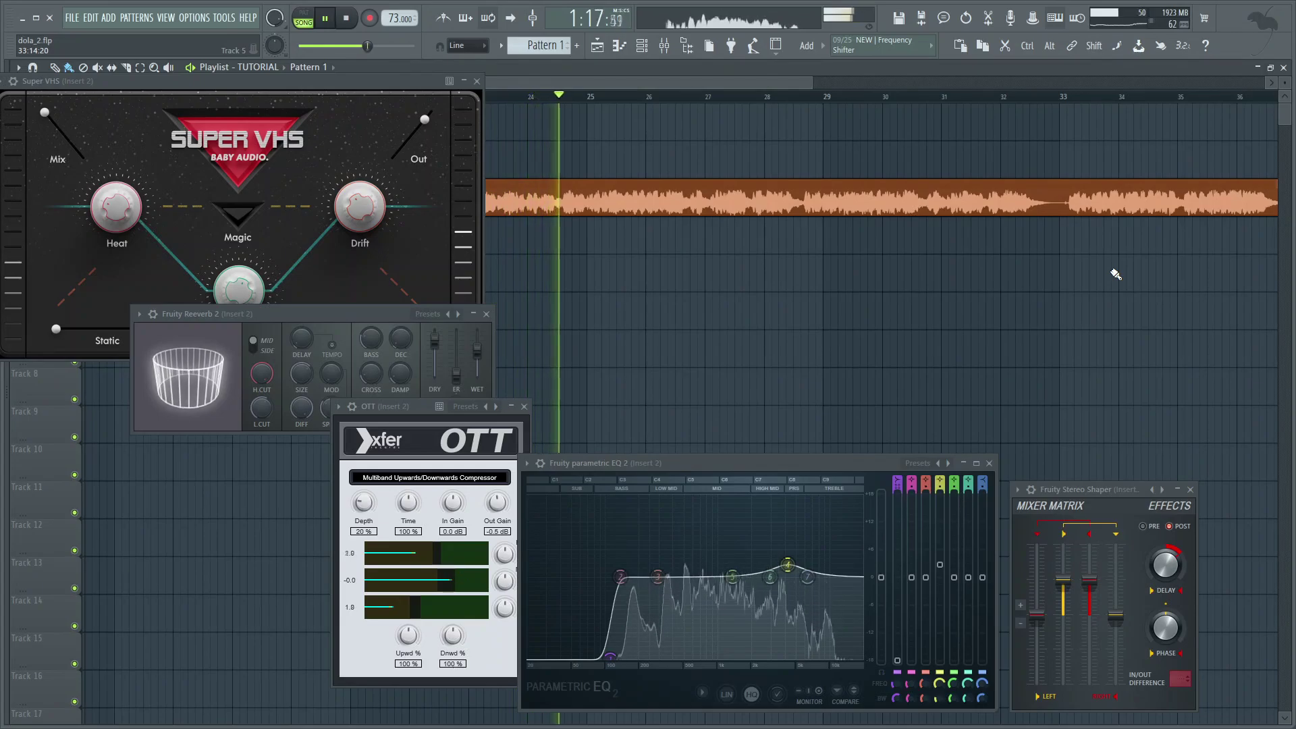
Close the Stereo Shaper, Parametric EQ 2, OTT, Reeverb 2 and Super VHS effect windows
click(1190, 489)
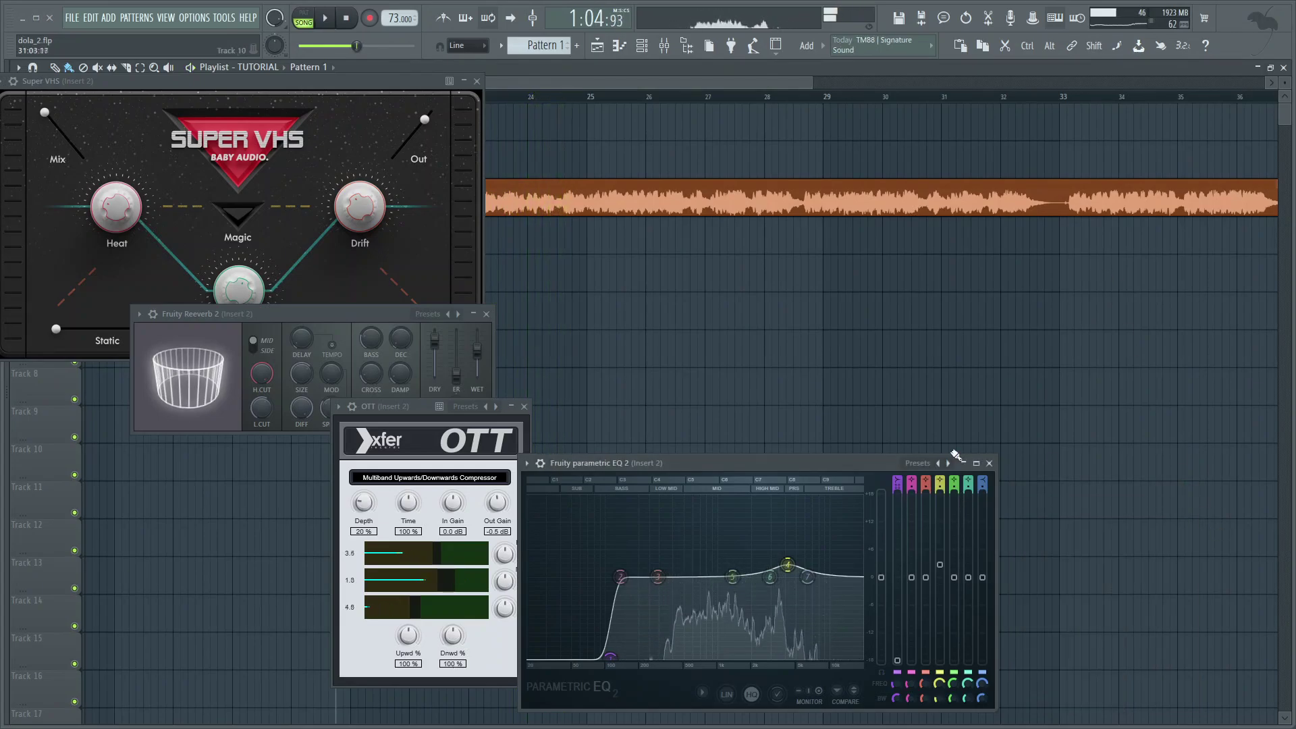
click(989, 463)
click(523, 406)
click(485, 314)
click(477, 81)
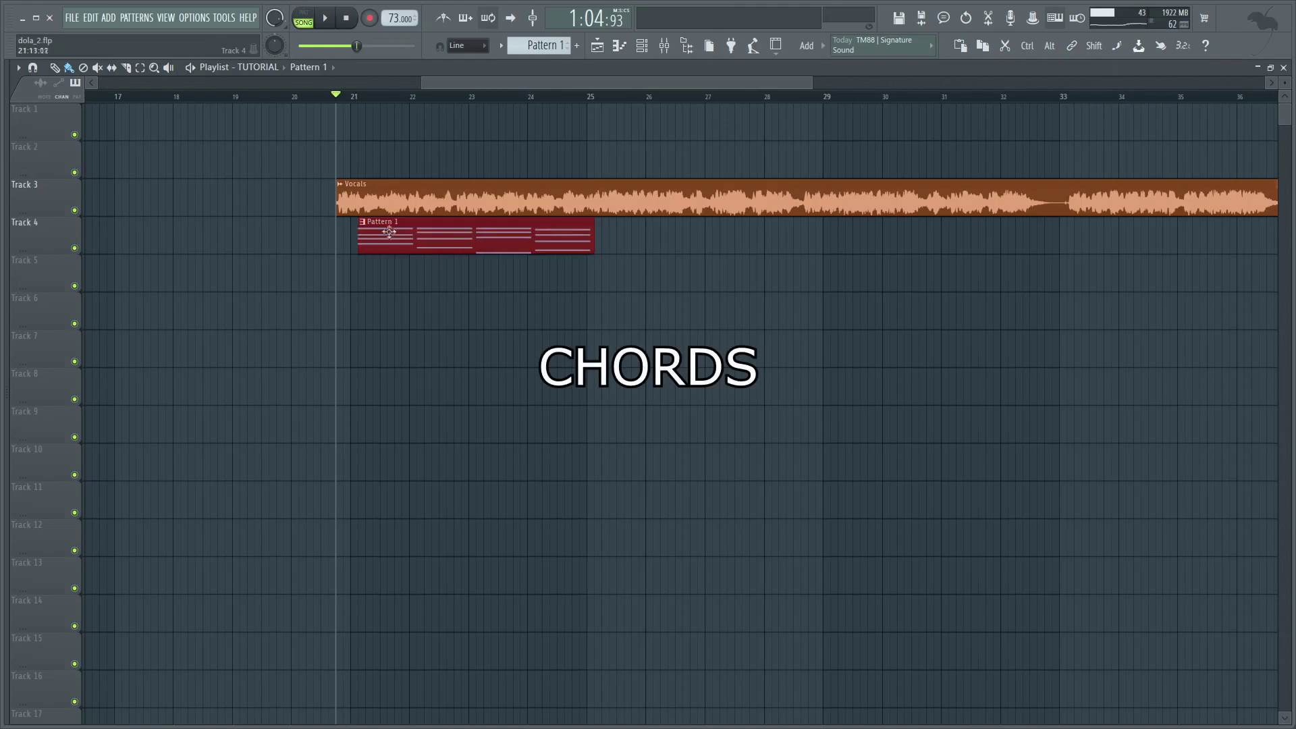
Move the Pattern 1 clip on track 4 to start at bar 21 and play it with the vocals
drag(392, 233, 385, 233)
key(space)
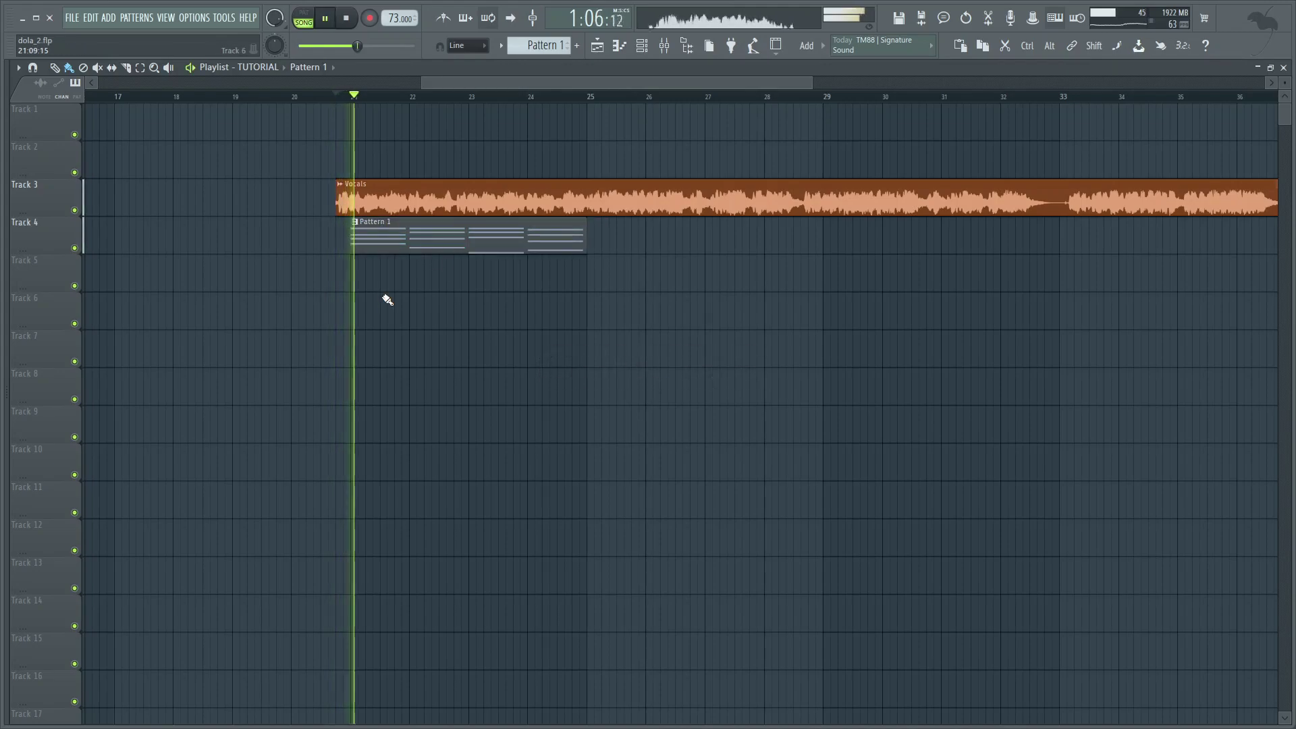
Open Pattern 1 in the piano roll and examine its FL Keys chord notes
double_click(419, 241)
drag(558, 272, 697, 260)
scroll(696, 265, down, 4)
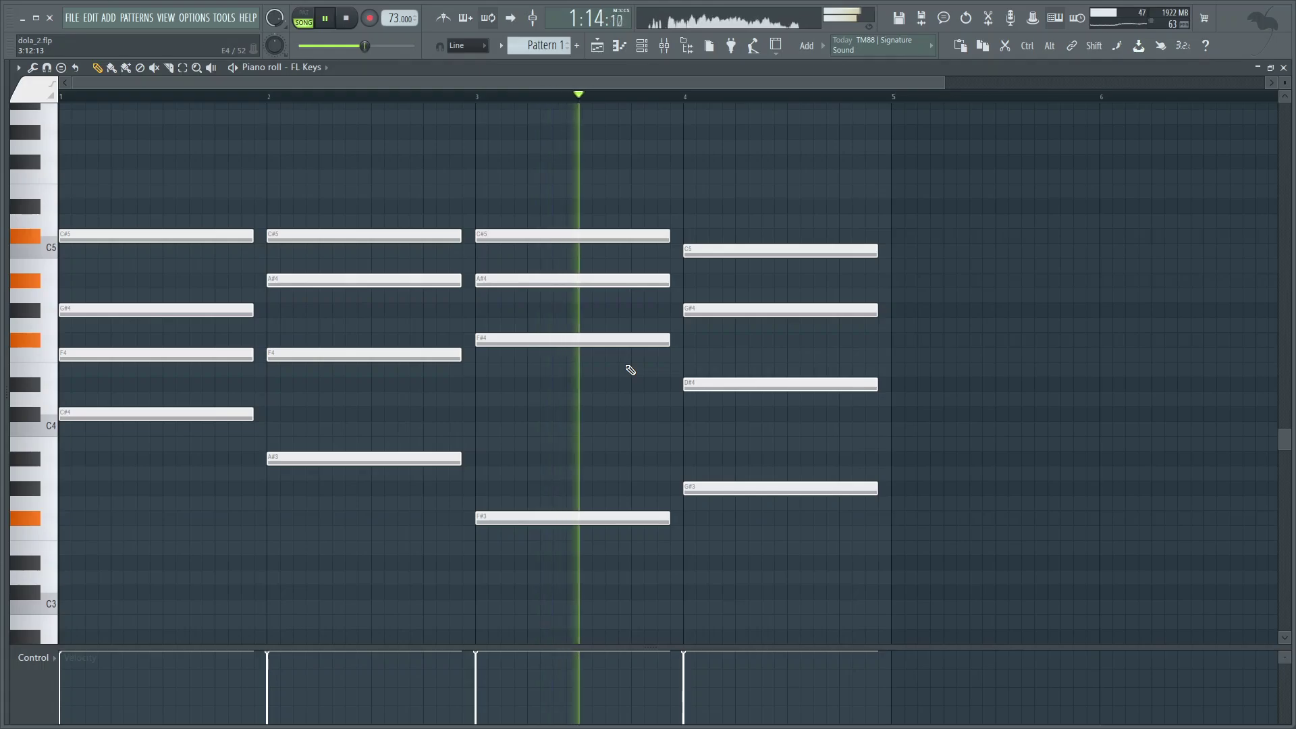
Return to the playlist and place two more Pattern 1 clips on track 4, starting at bars 25 and 29
click(600, 46)
drag(526, 221, 737, 240)
scroll(675, 290, right, 3)
drag(560, 232, 813, 232)
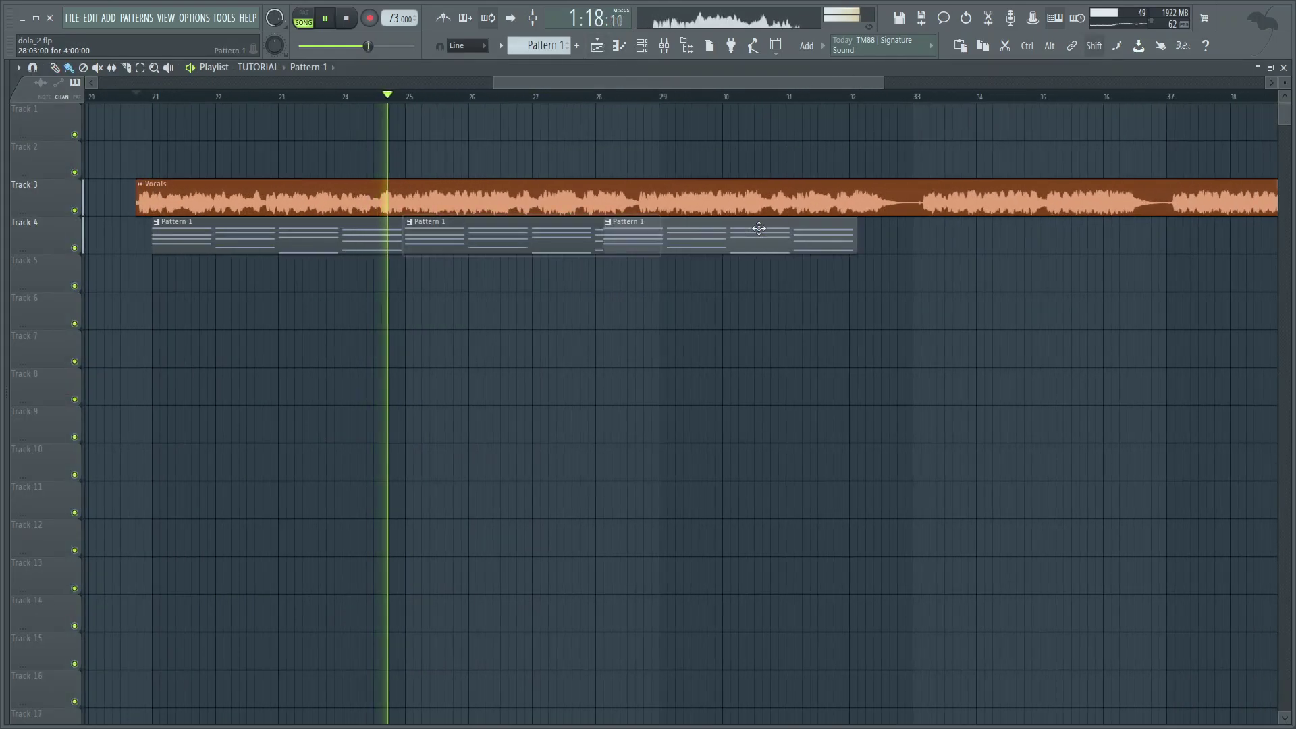
scroll(628, 324, right, 1)
scroll(628, 324, right, 2)
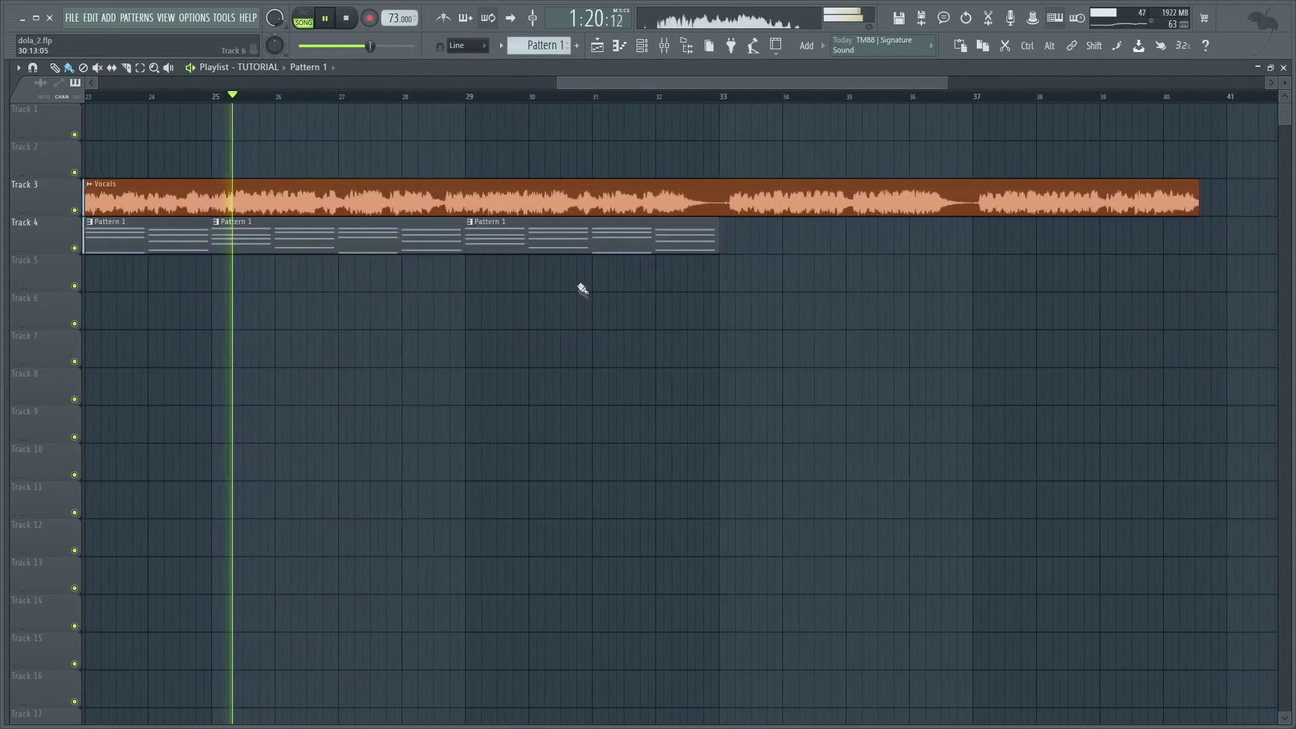
Listen to the repeated Pattern 1 chords under the vocals and stop playback
scroll(611, 317, left, 1)
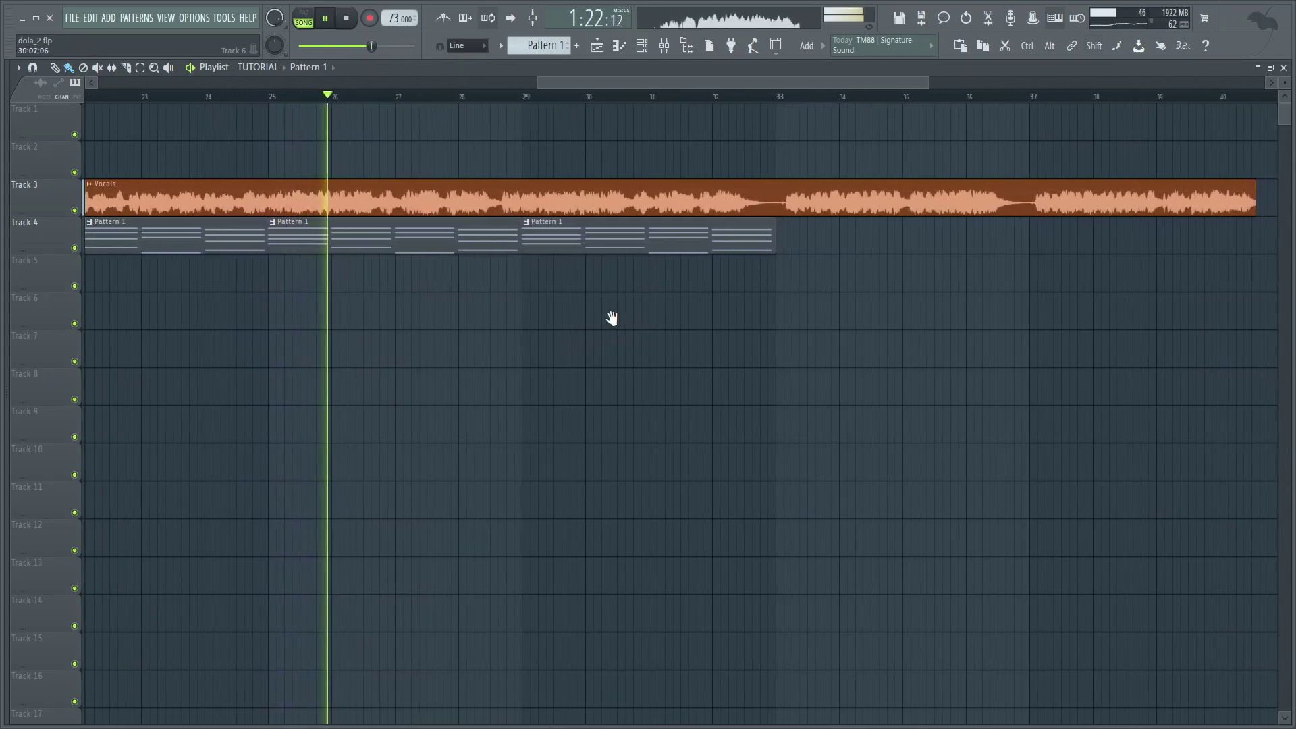
scroll(642, 321, left, 1)
scroll(646, 327, left, 1)
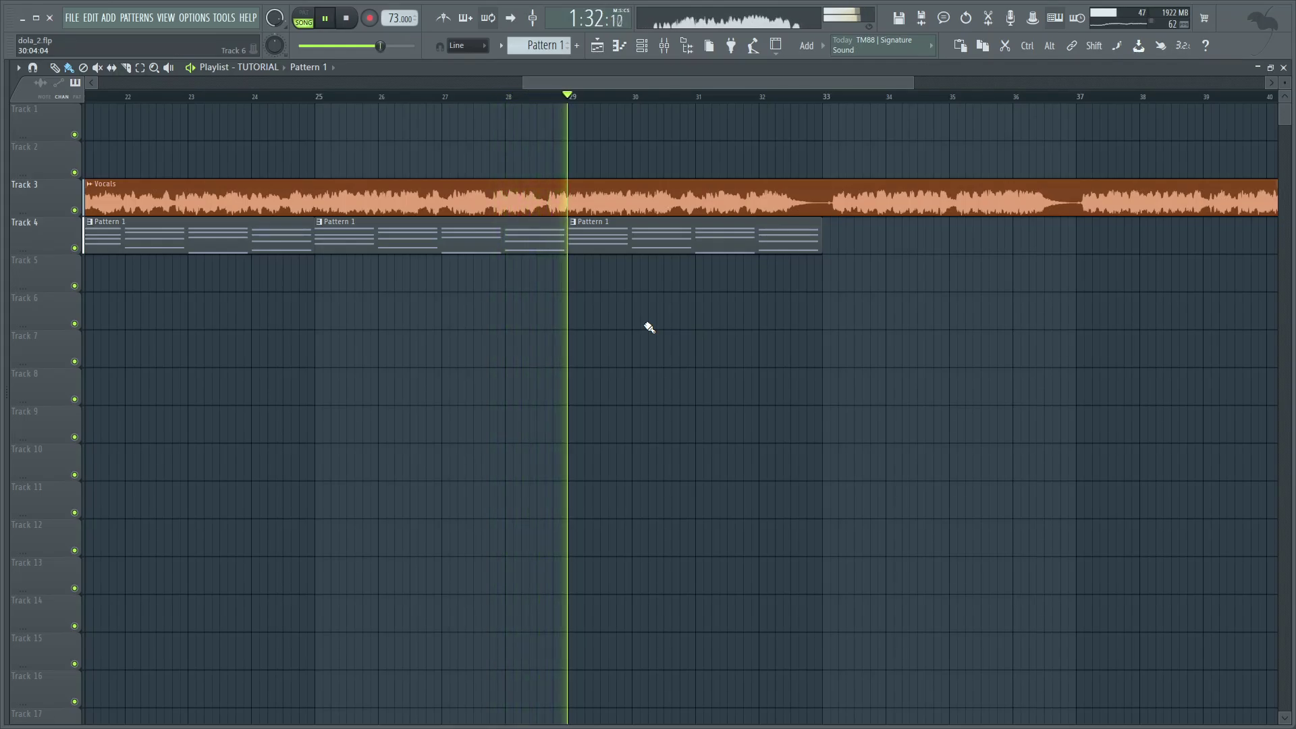
scroll(590, 315, right, 6)
key(space)
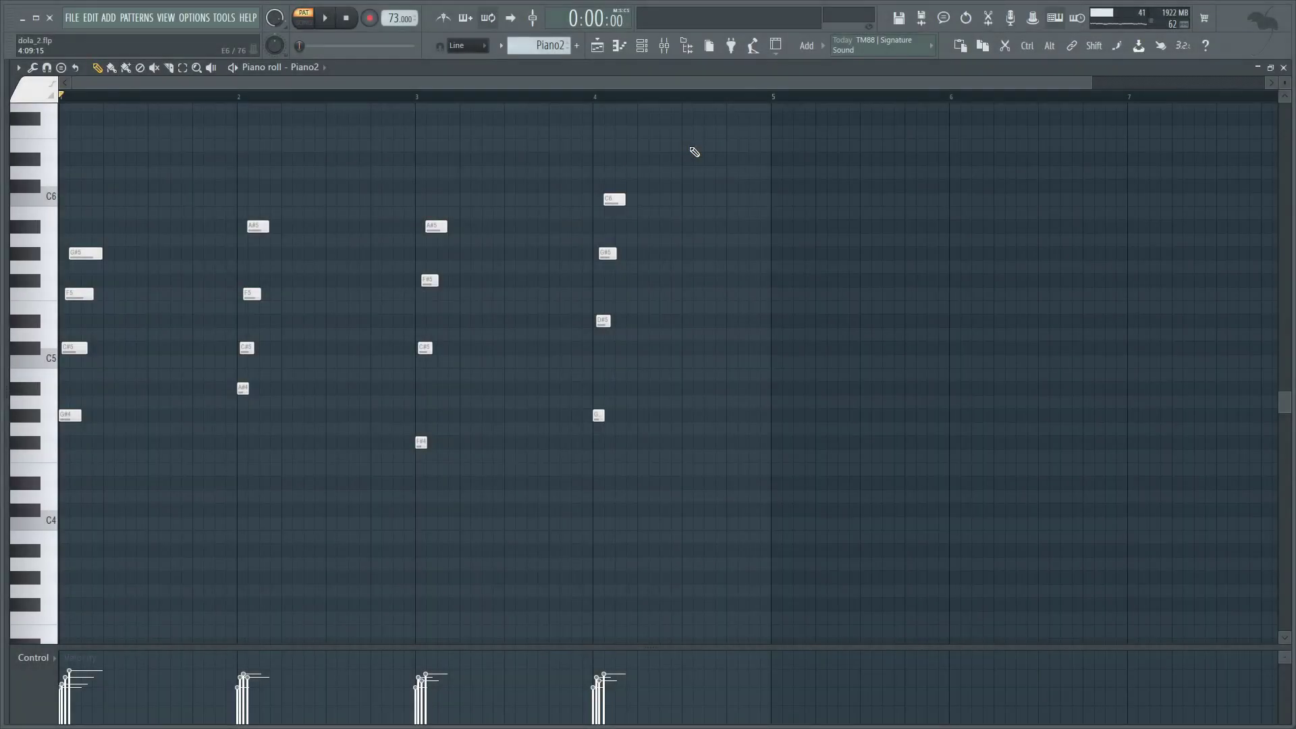
Play the Piano2 pattern and unmute the vocals on track 3 to hear them with both pianos
key(space)
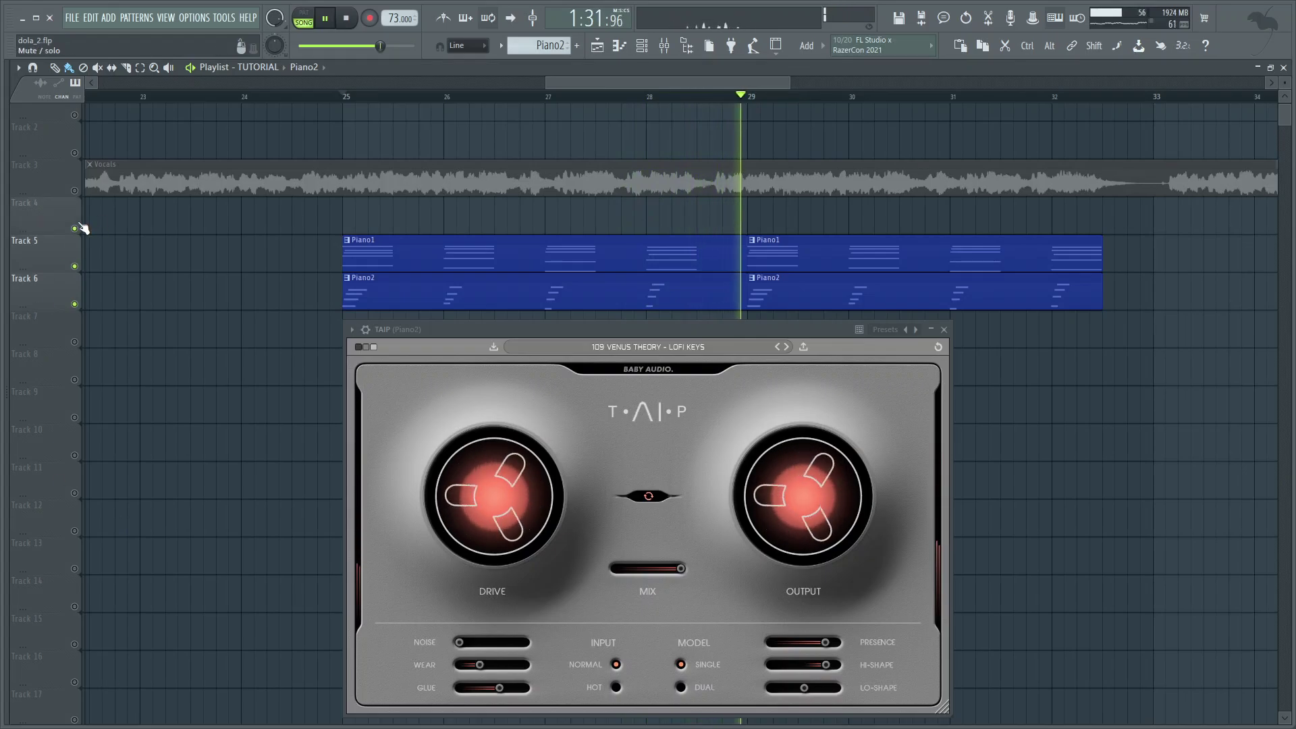
click(74, 190)
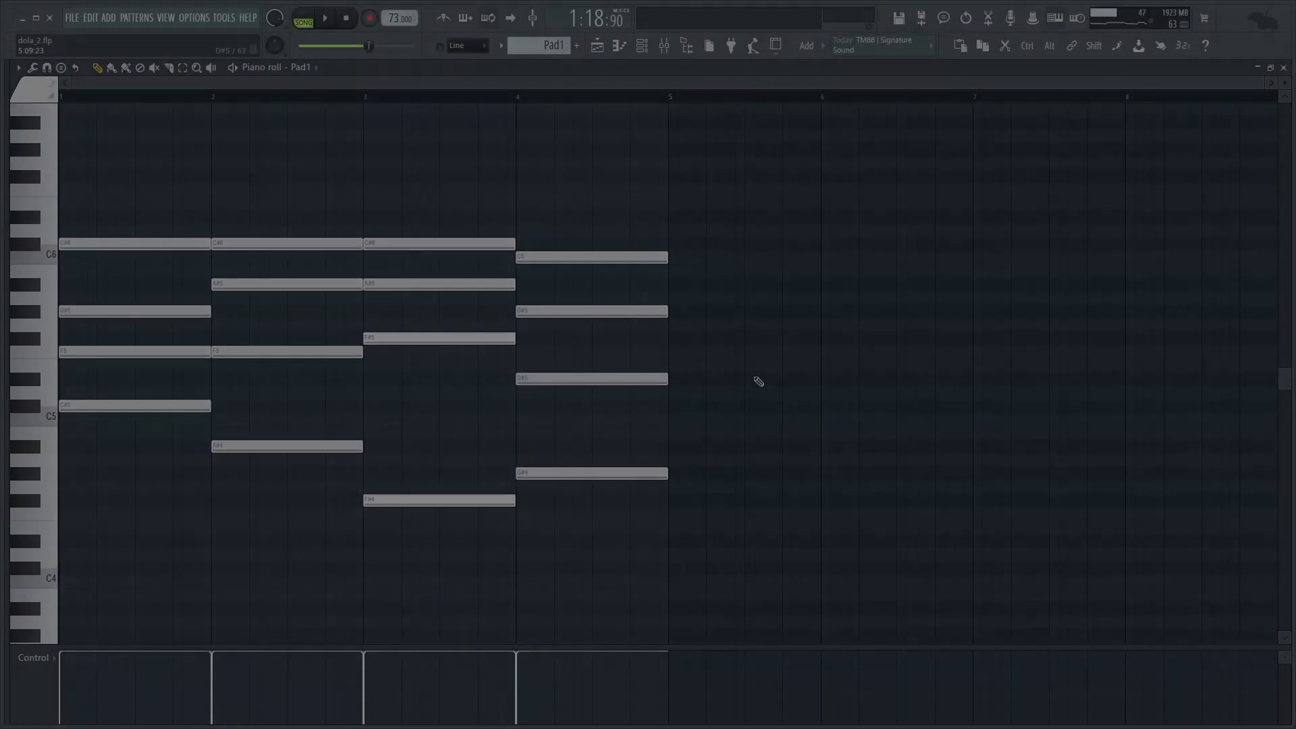
Play the Pad1 and Pad2 layers with the pianos and unmute the vocals on track 3
key(space)
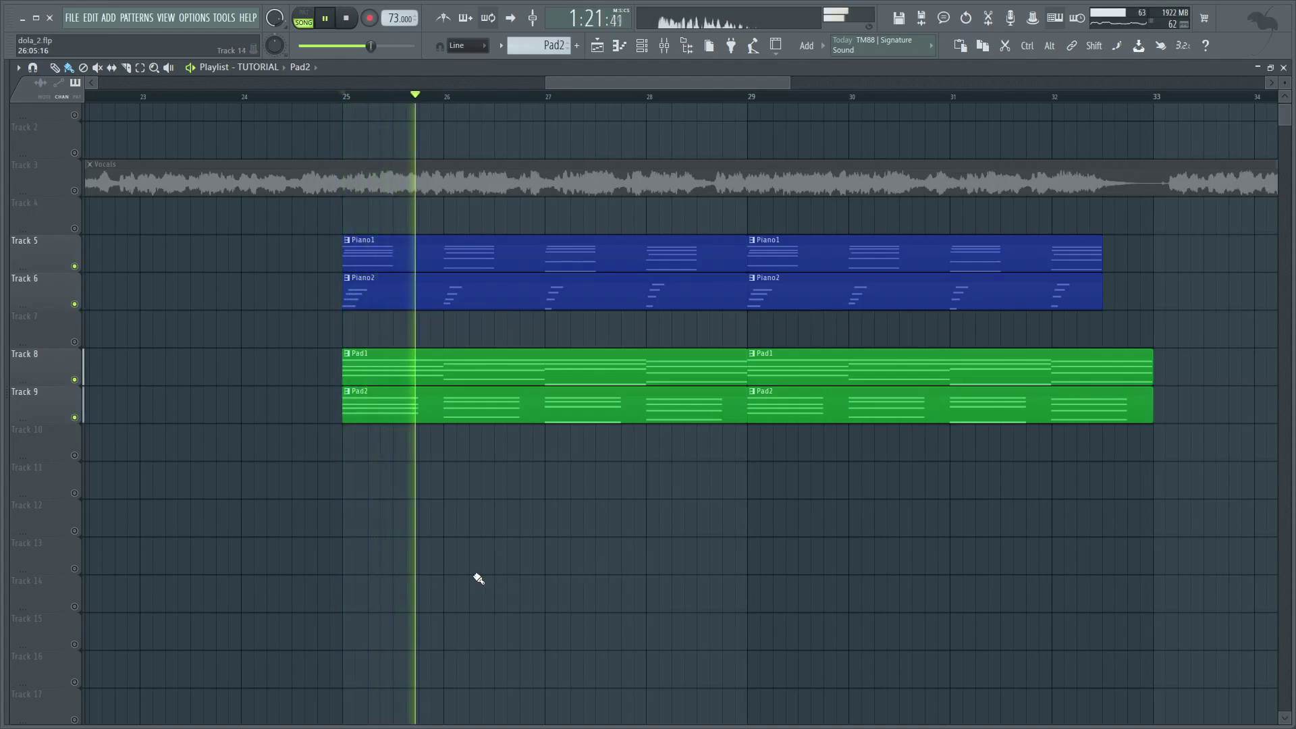
scroll(478, 575, up, 1)
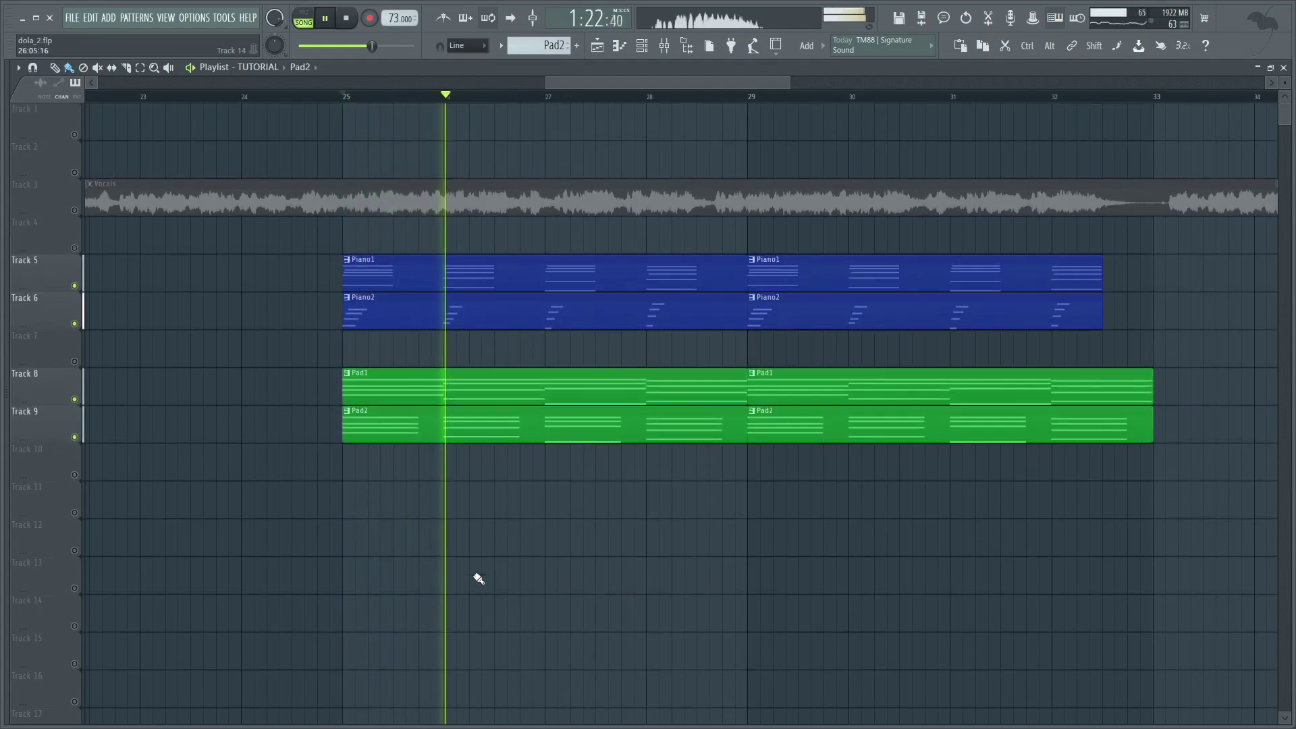
click(76, 211)
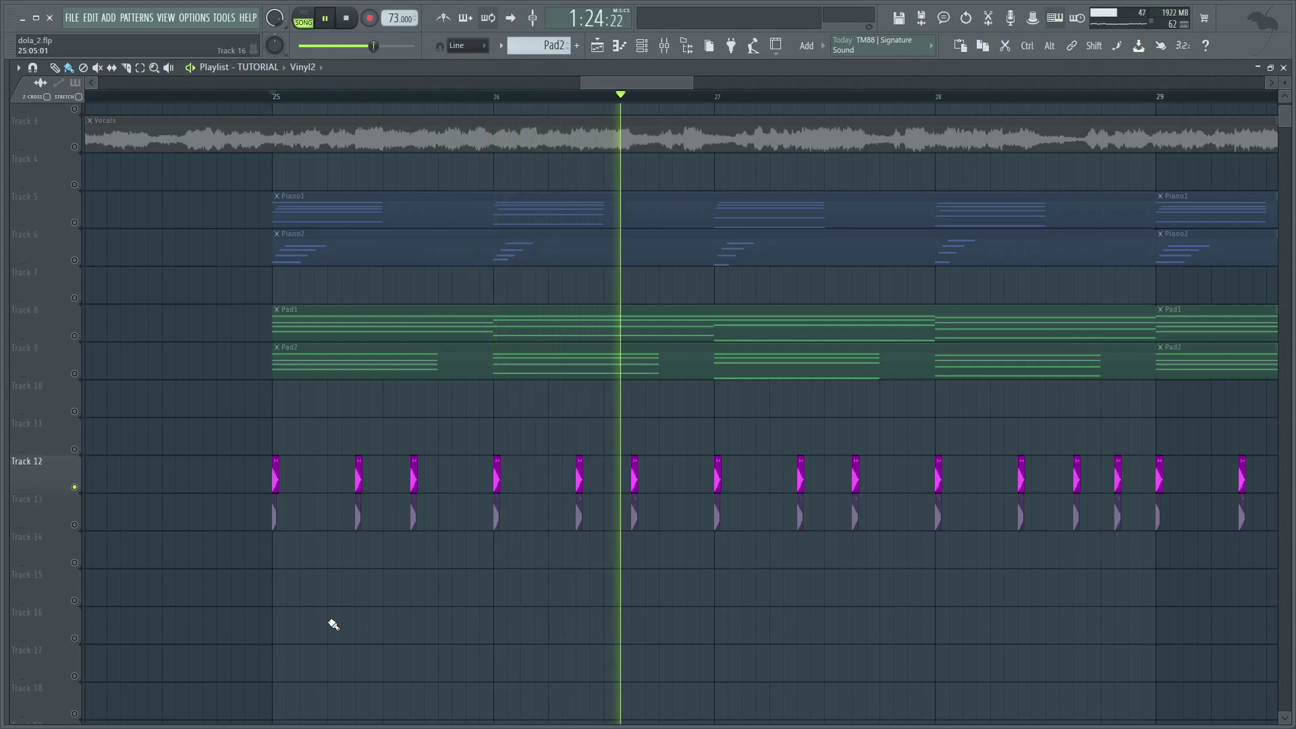
Audition the drum layers on tracks 12 and 13 and play both with the volume automation on track 11
key(space)
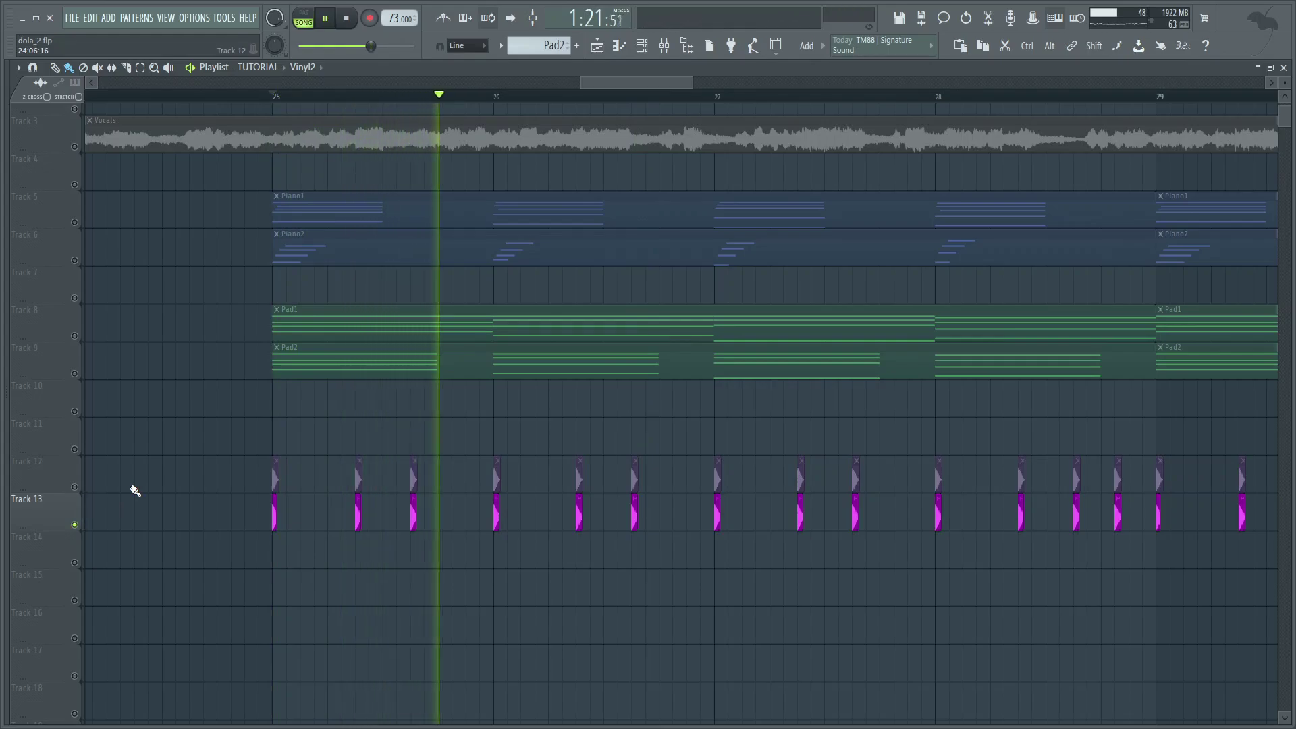
key(space)
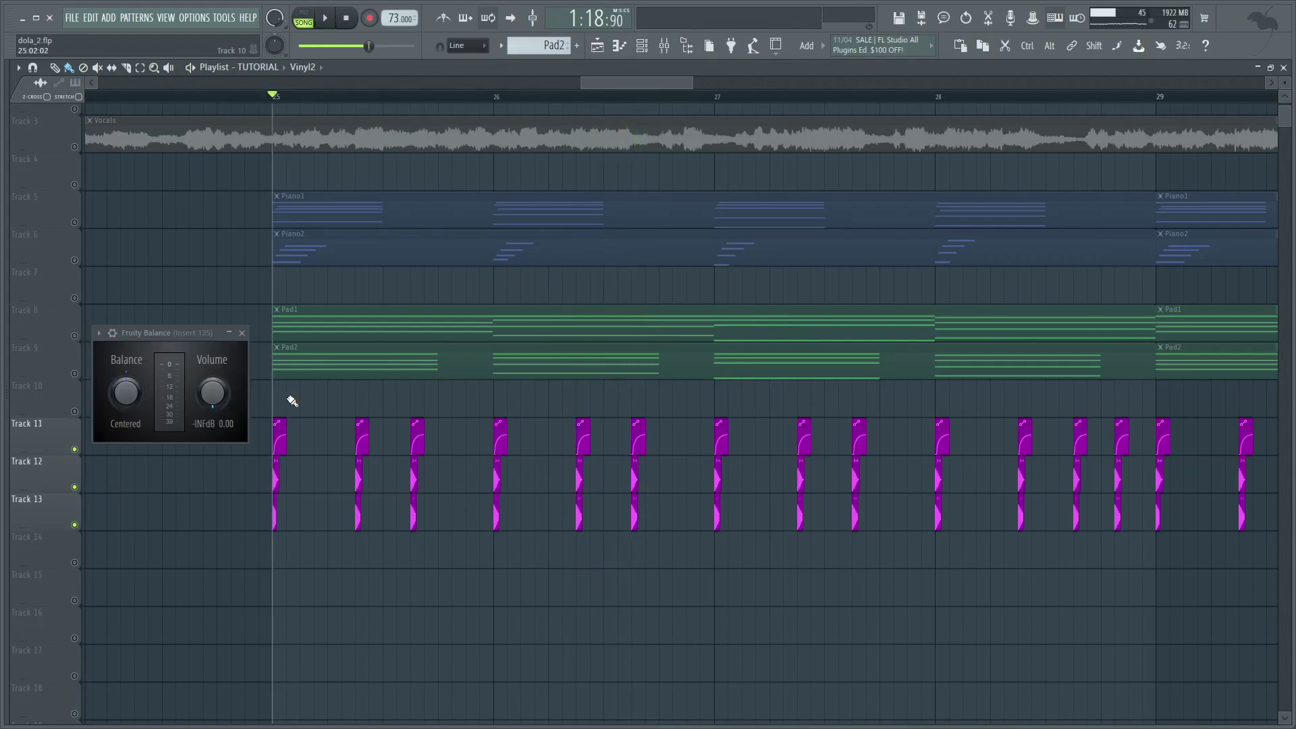
key(space)
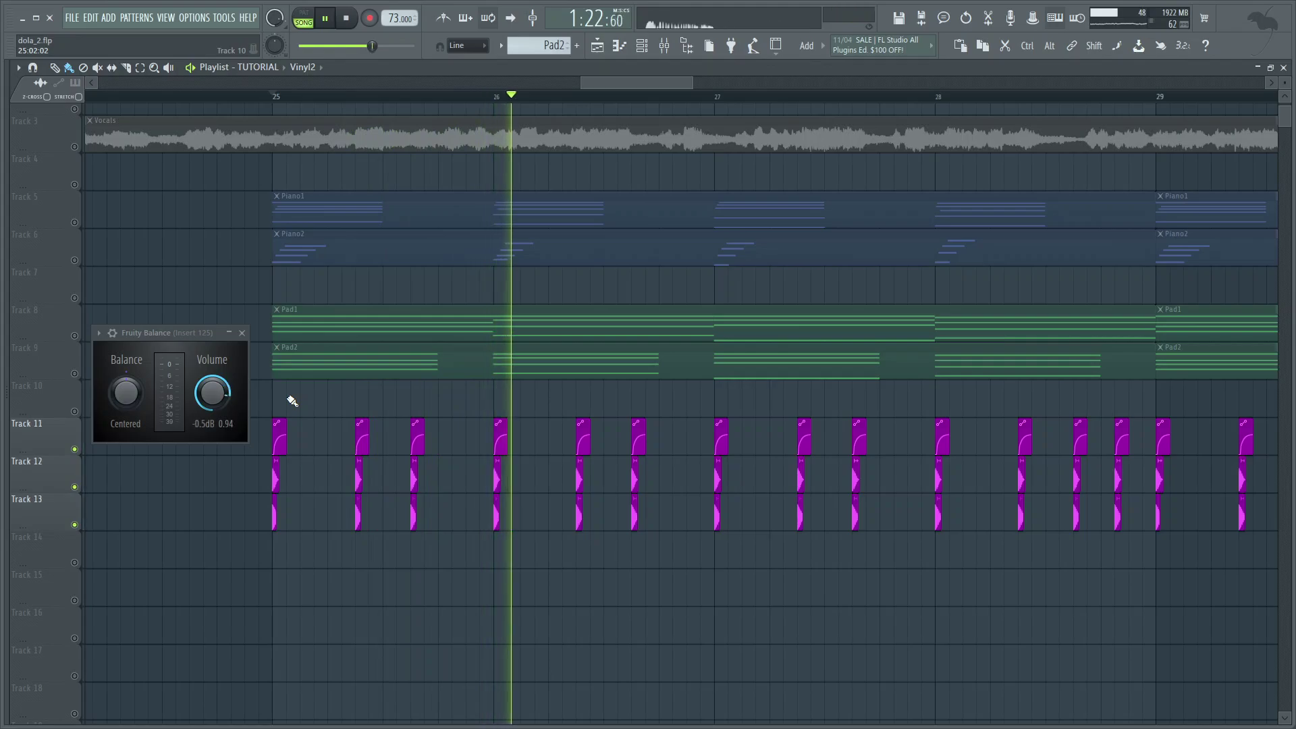
Unmute the piano and pad tracks 5, 6, 8 and 9 to hear them with the drum layers
click(74, 373)
click(74, 335)
click(75, 259)
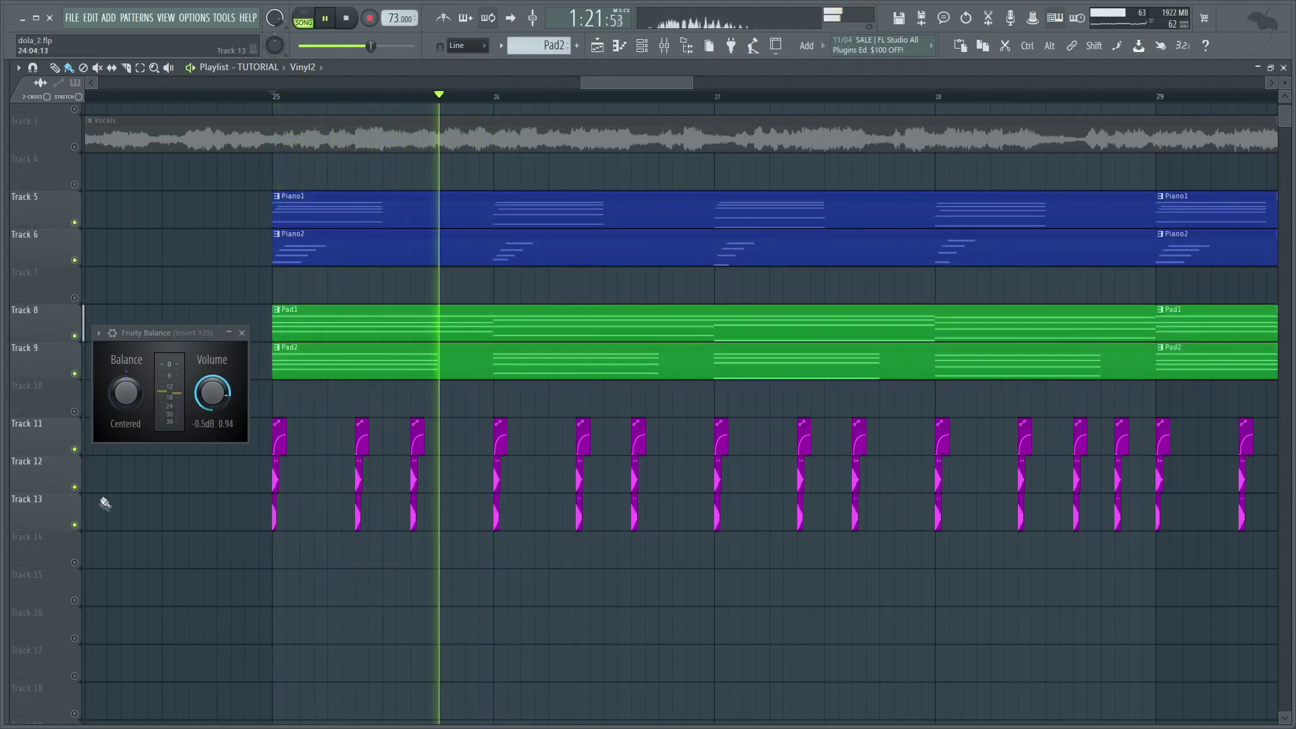
Mute drum tracks 12 and 13 to compare the automated volume ducking, and replay the section with them unmuted
click(74, 487)
click(75, 525)
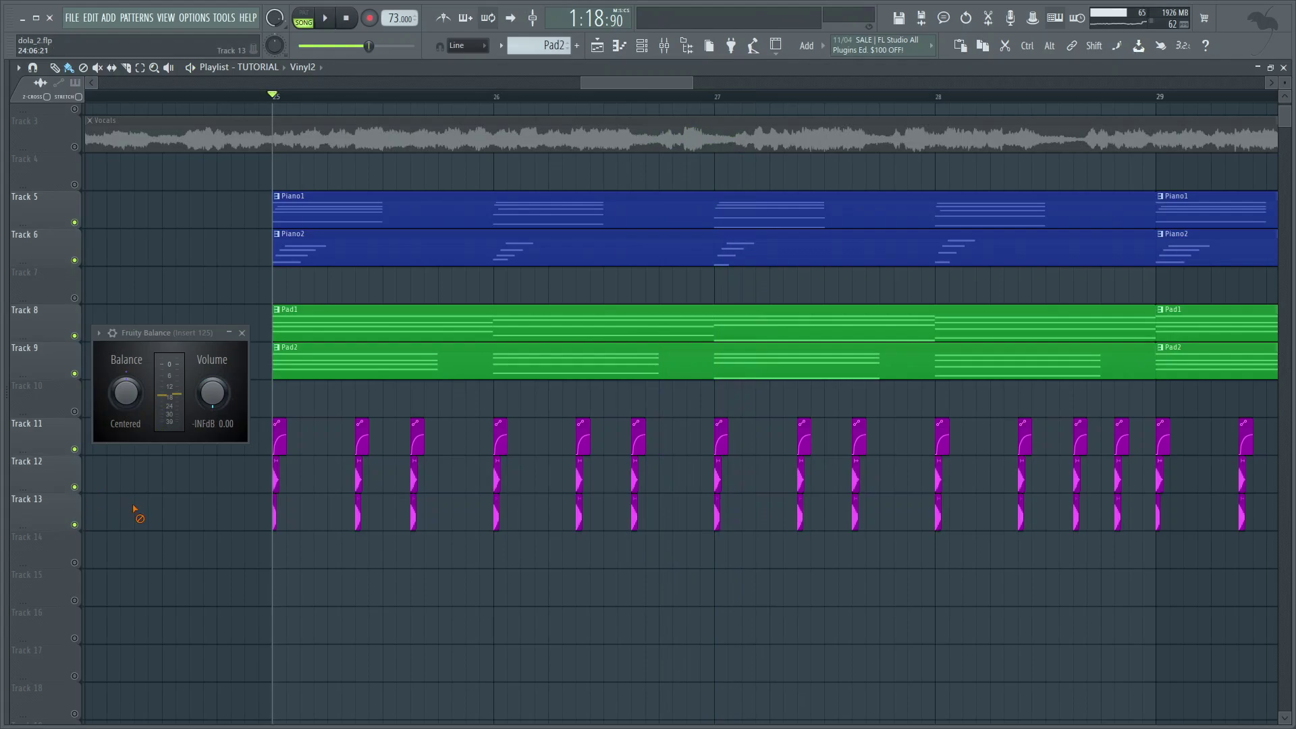
key(space)
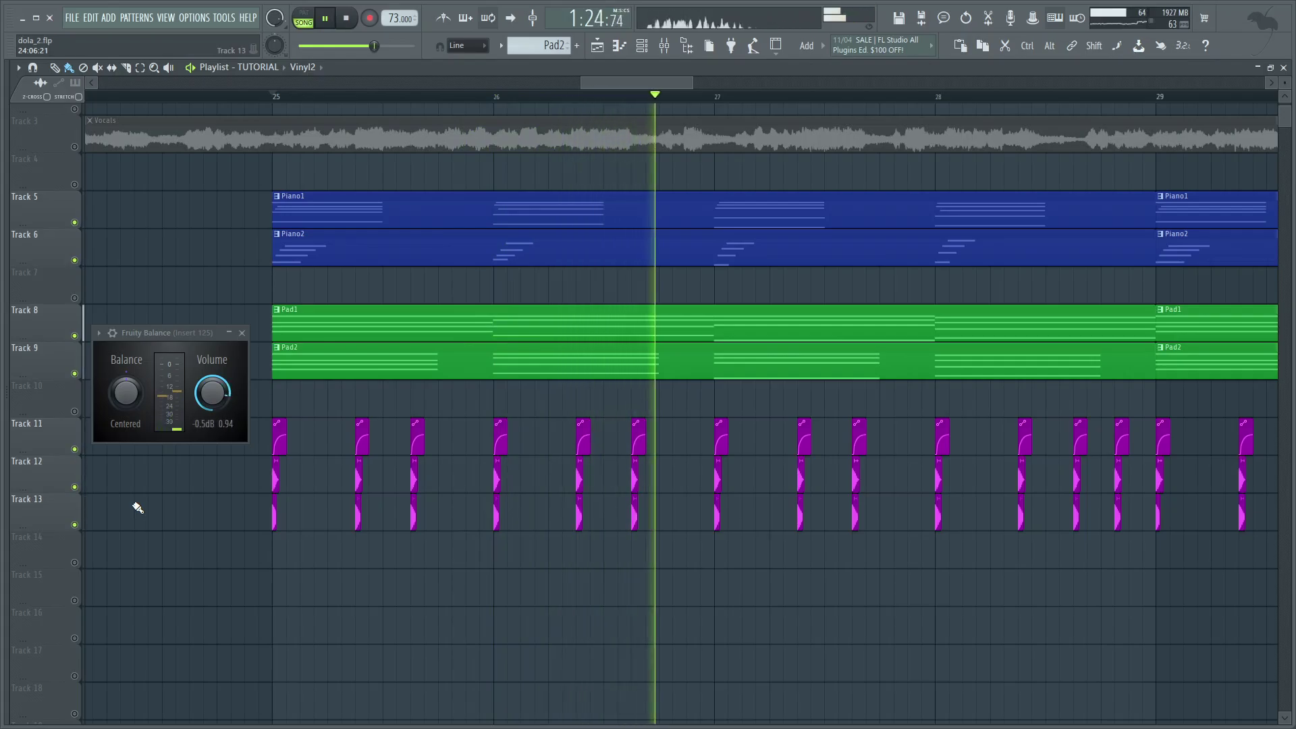
key(space)
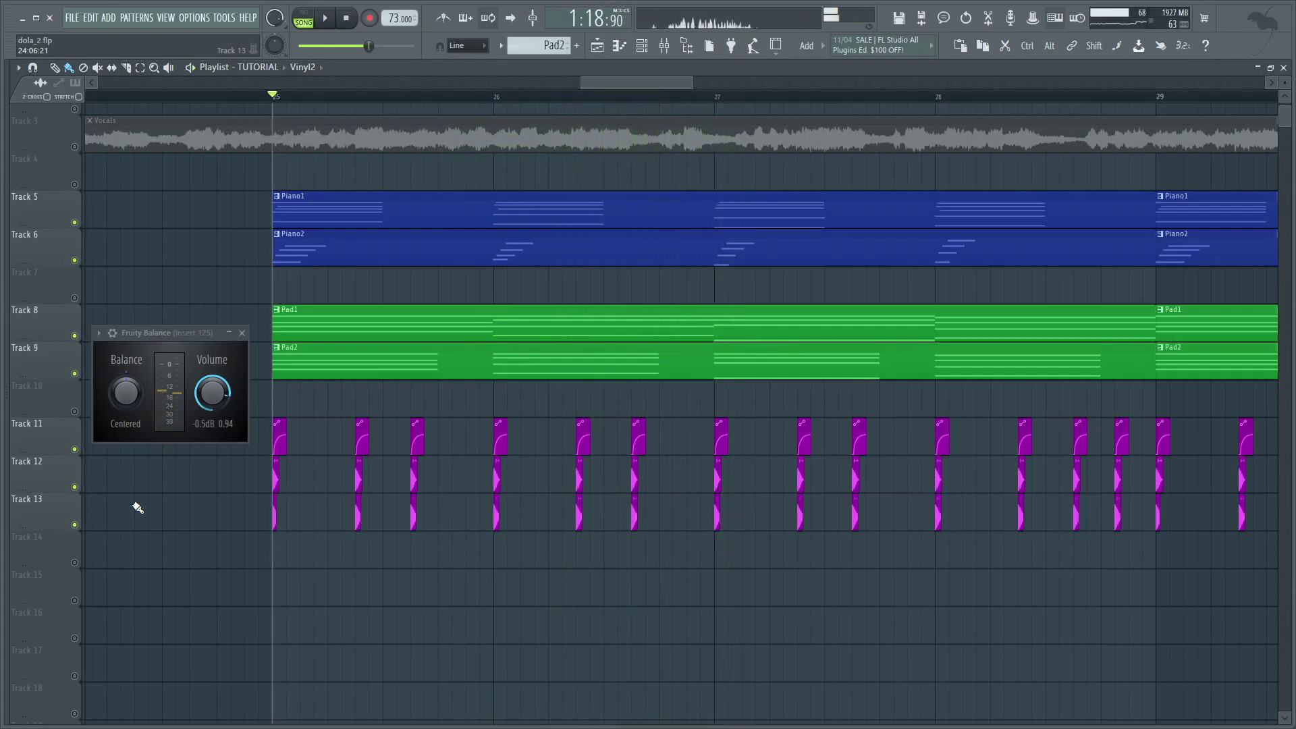
Close the Fruity Balance window and solo the snare layers on tracks 15 and 16 in turn
scroll(512, 552, down, 7)
click(242, 333)
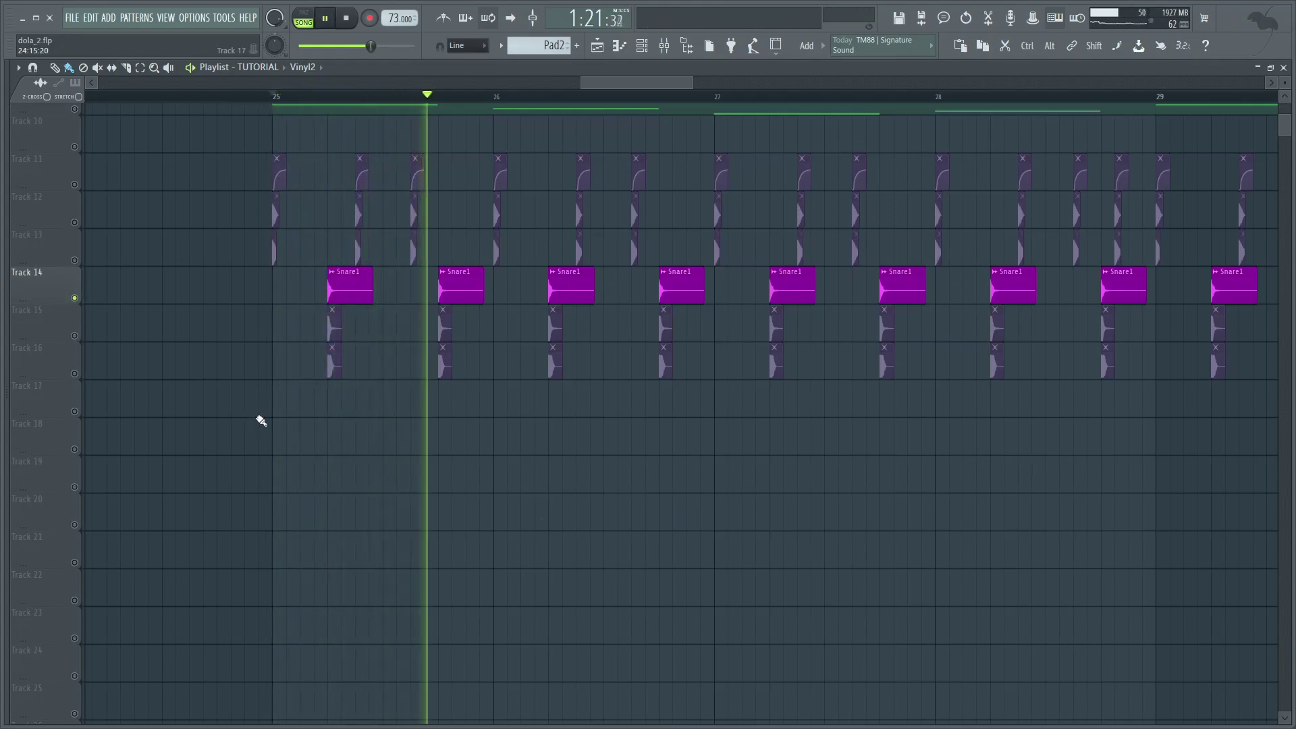
ctrl+click(74, 335)
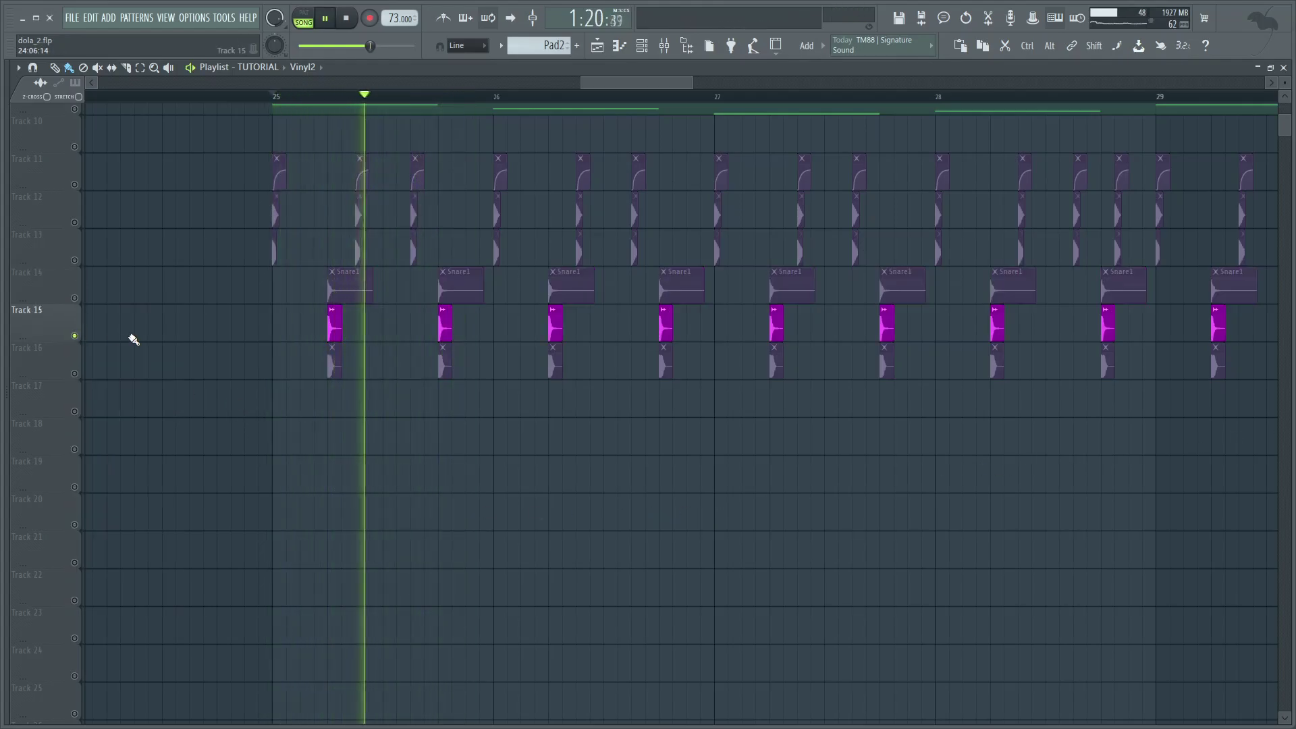
ctrl+click(75, 373)
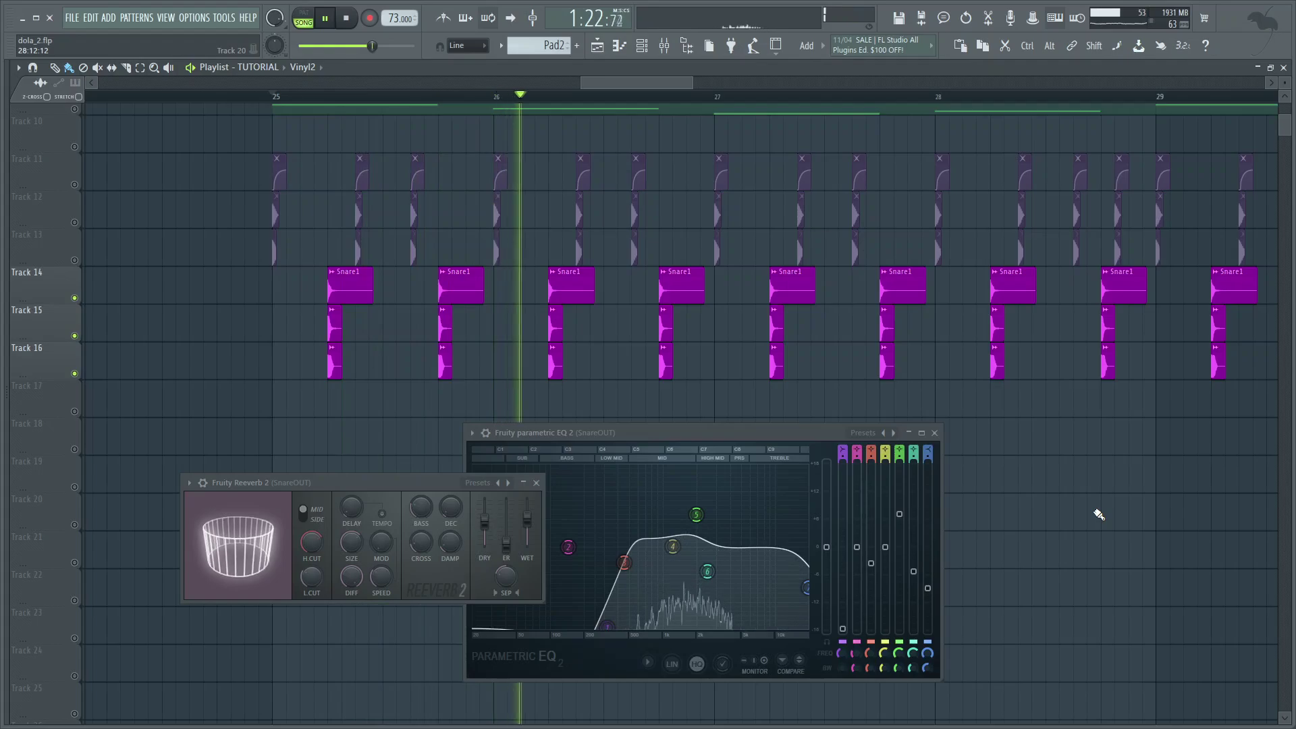
Restore the Reeverb 2 wet level automation clips on track 17 and play the snares with them
key(space)
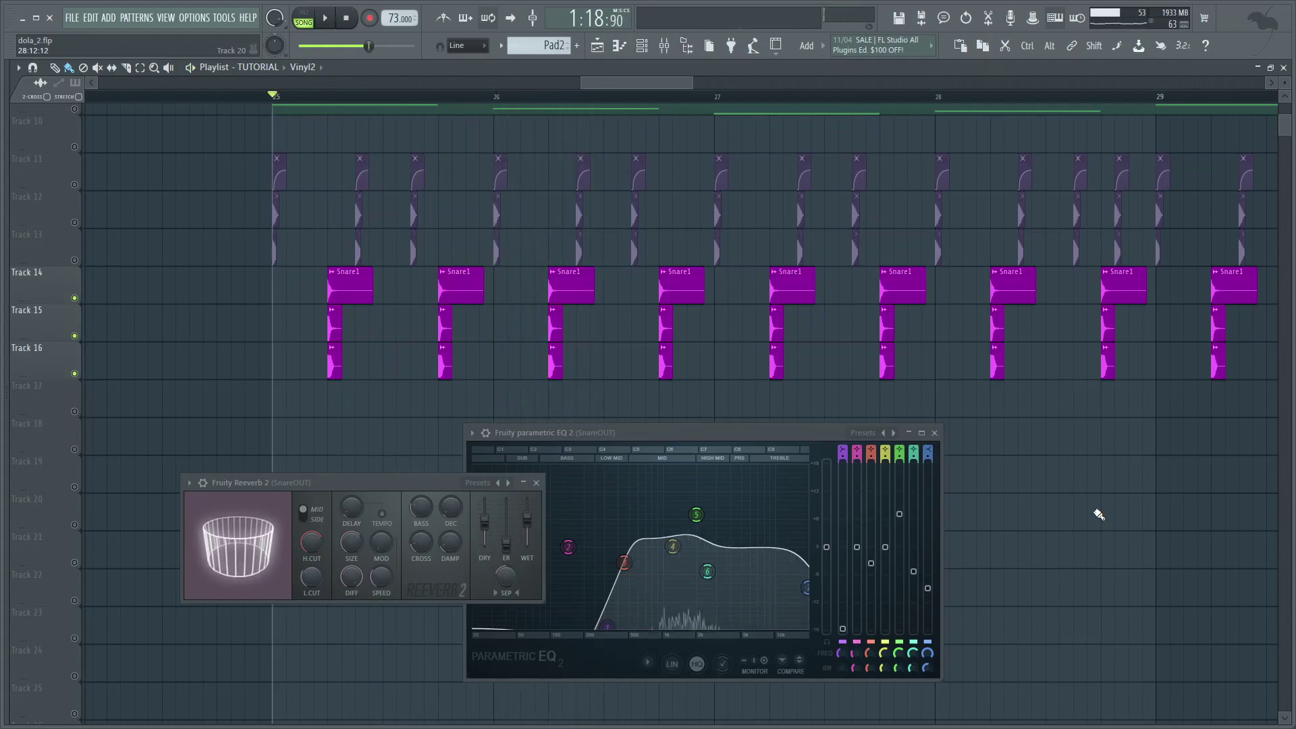
key(ctrl+z)
key(space)
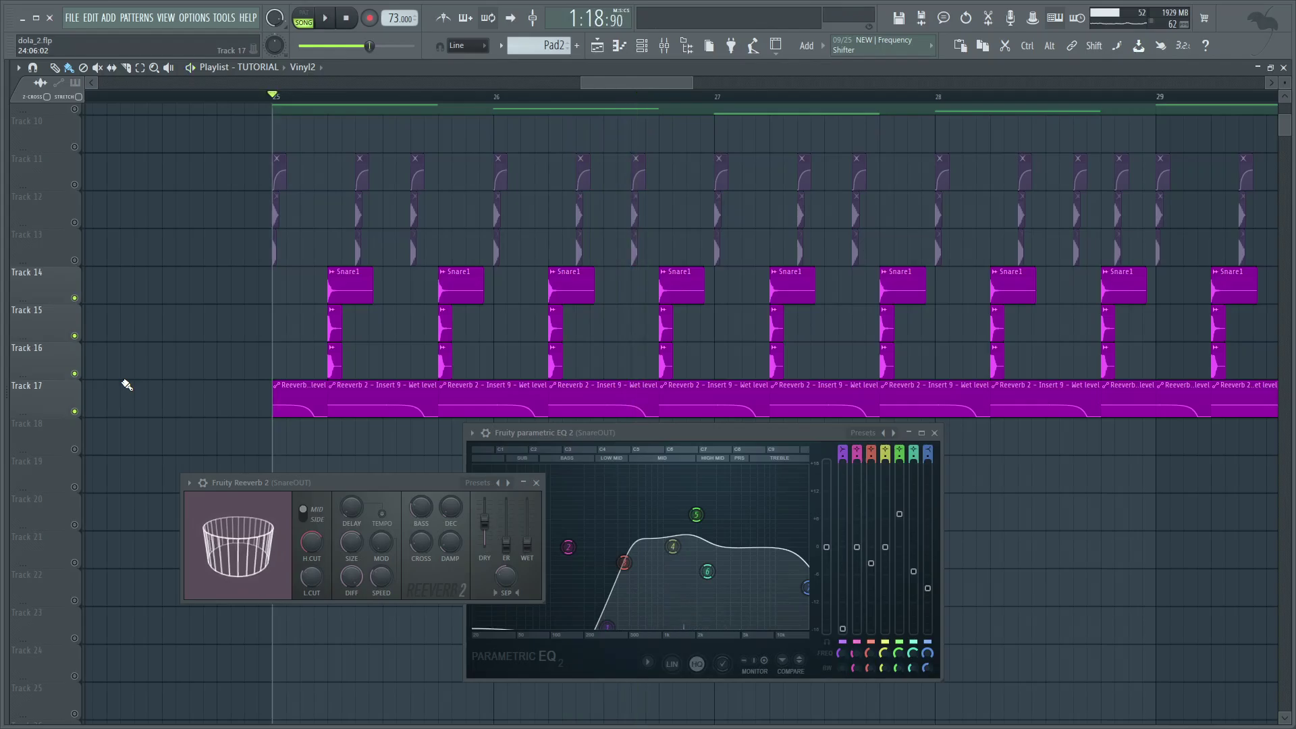
Close the snare's Reeverb 2 and Parametric EQ 2 windows and play drum tracks 11 to 17 together
click(536, 483)
scroll(281, 515, up, 4)
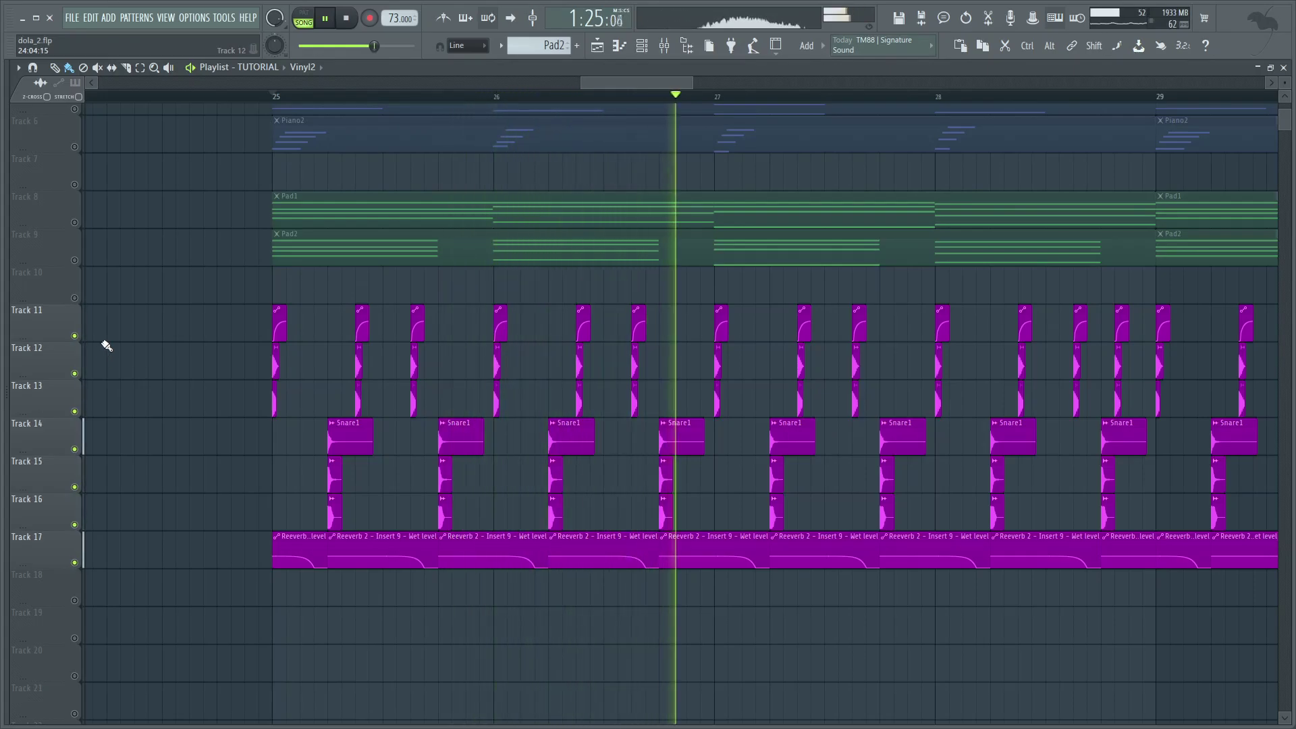
Restore the Vinyl and Vinyl2 clips on tracks 19 and 20 and audition track 19 alone
scroll(107, 345, down, 3)
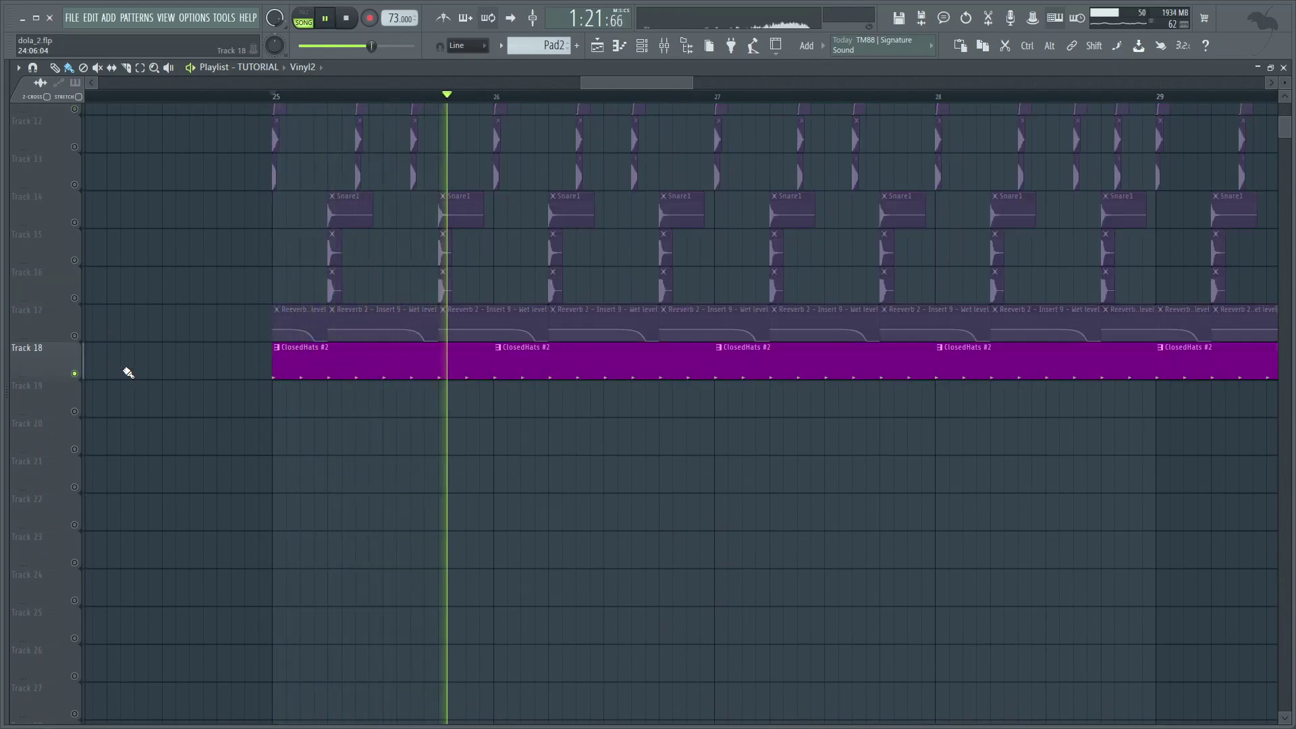
key(ctrl+z)
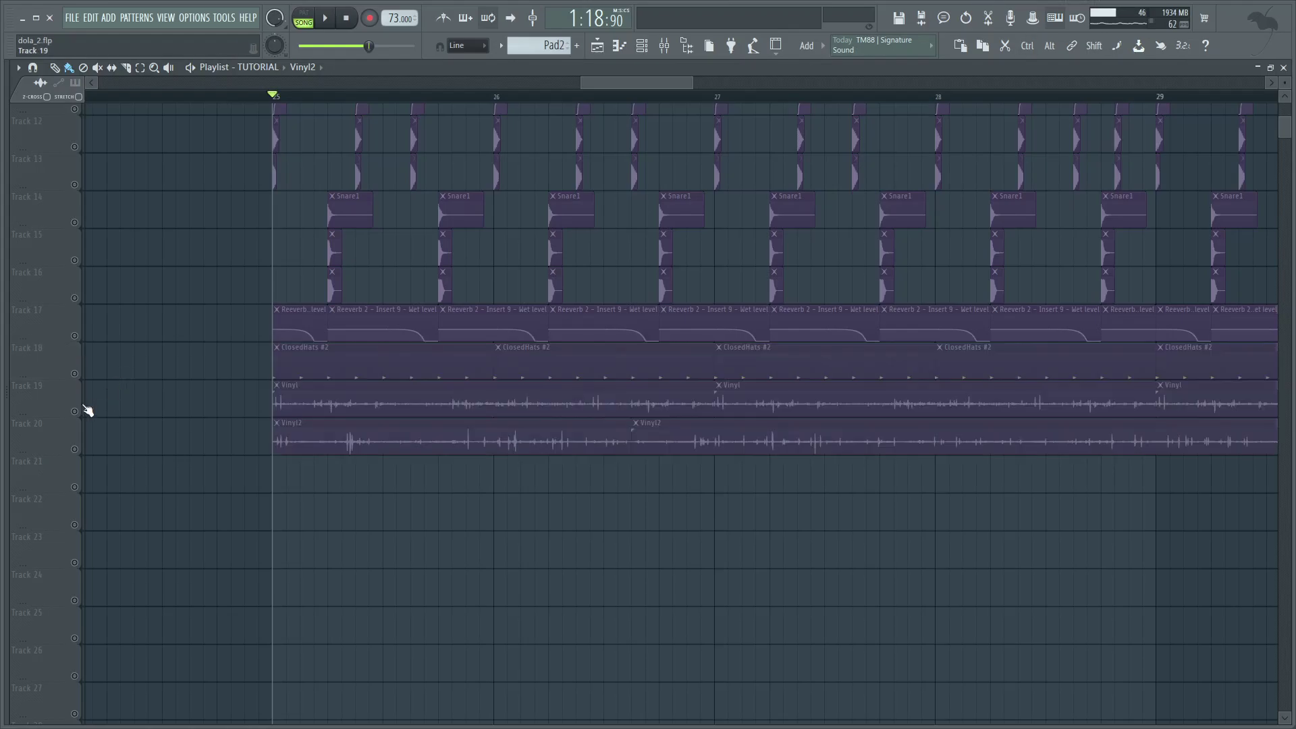
click(78, 413)
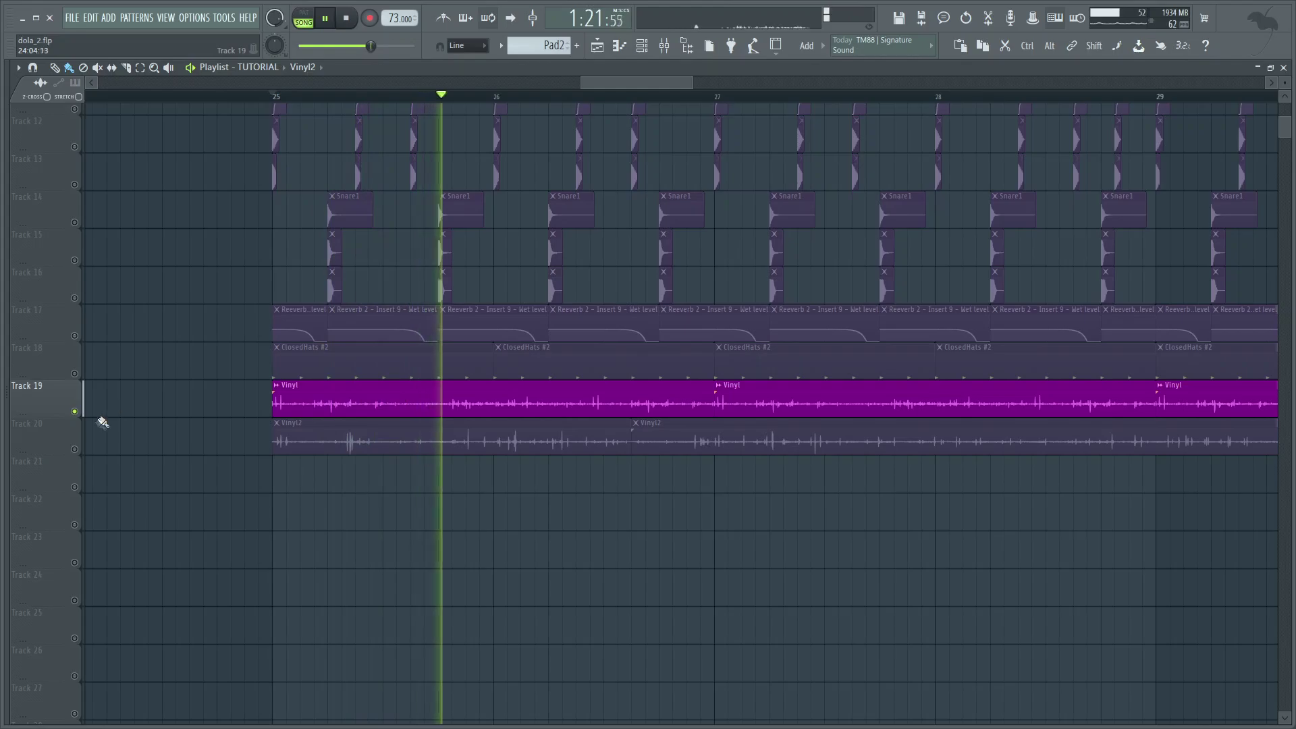
key(space)
Audition the Vinyl2 layer on track 20 alone, and add track 19 to hear both vinyl layers together
click(83, 448)
key(space)
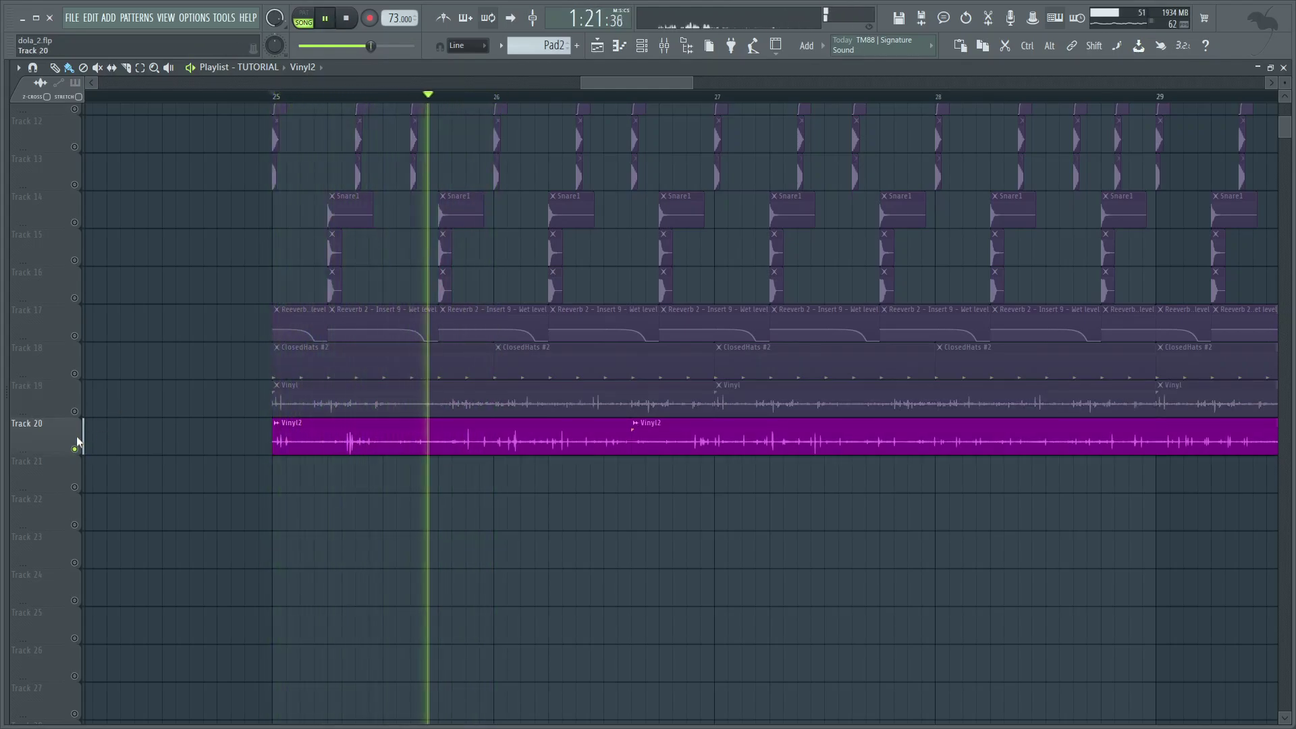
key(space)
ctrl+click(82, 414)
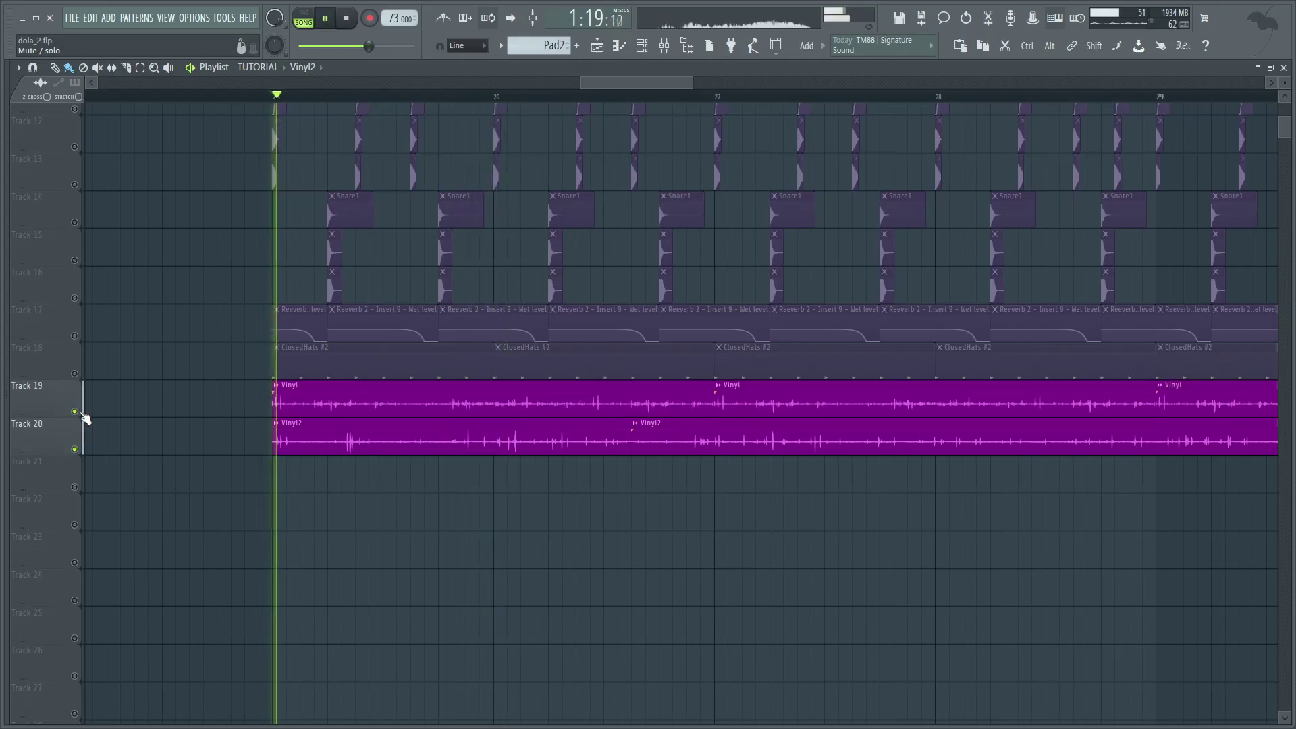
Unmute drum tracks 11 to 18 and play them together with the two vinyl layers
scroll(78, 419, up, 2)
key(space)
ctrl+click(76, 425)
drag(79, 418, 78, 219)
scroll(74, 269, up, 1)
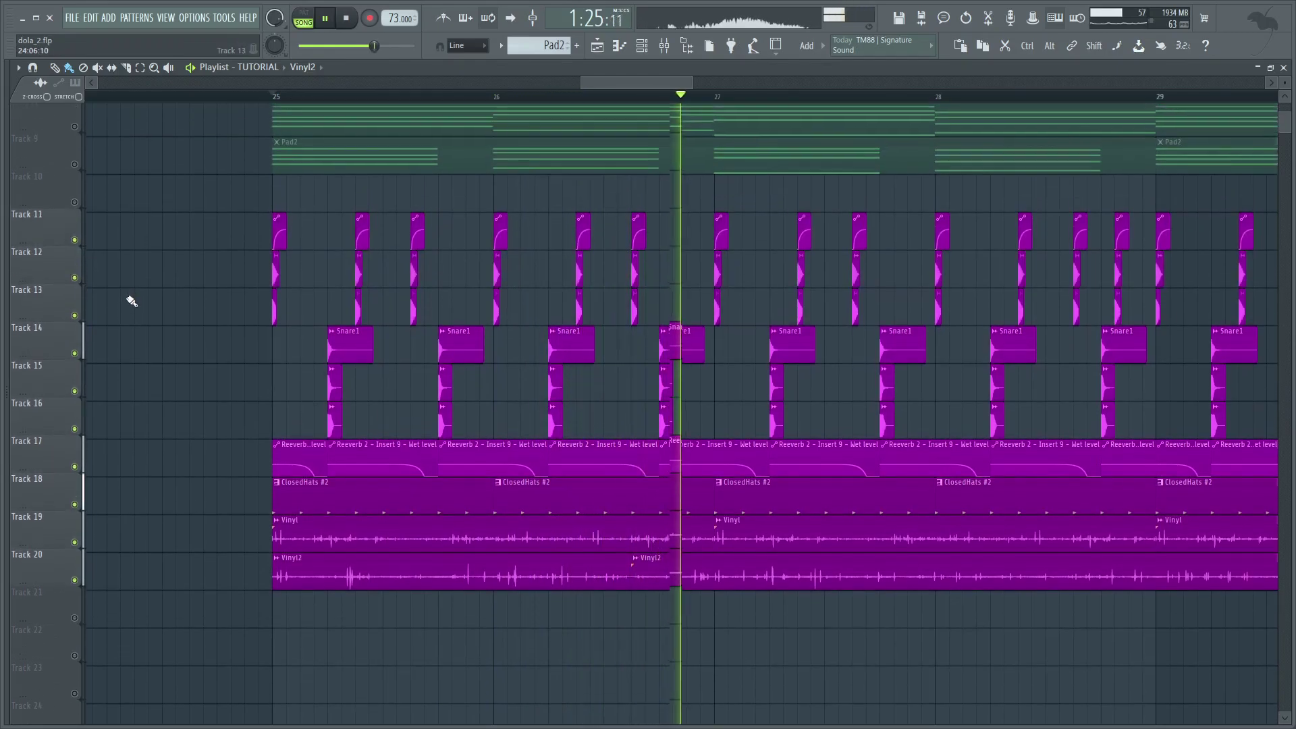
scroll(130, 300, up, 1)
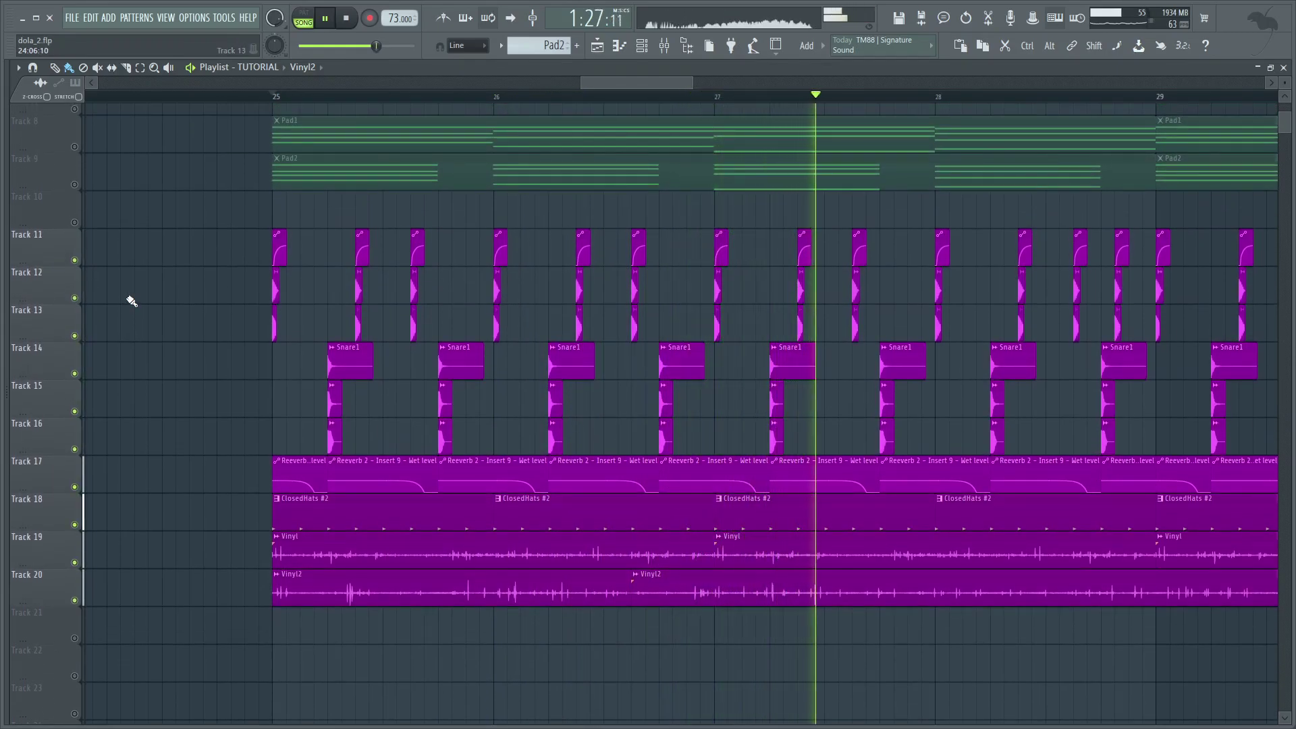
Unmute the piano and pad tracks 5, 6, 8 and 9 and play them with the full drums
scroll(131, 301, up, 5)
mouse_move(83, 304)
mouse_down()
mouse_move(99, 262)
mouse_move(85, 297)
mouse_up()
scroll(99, 262, up, 1)
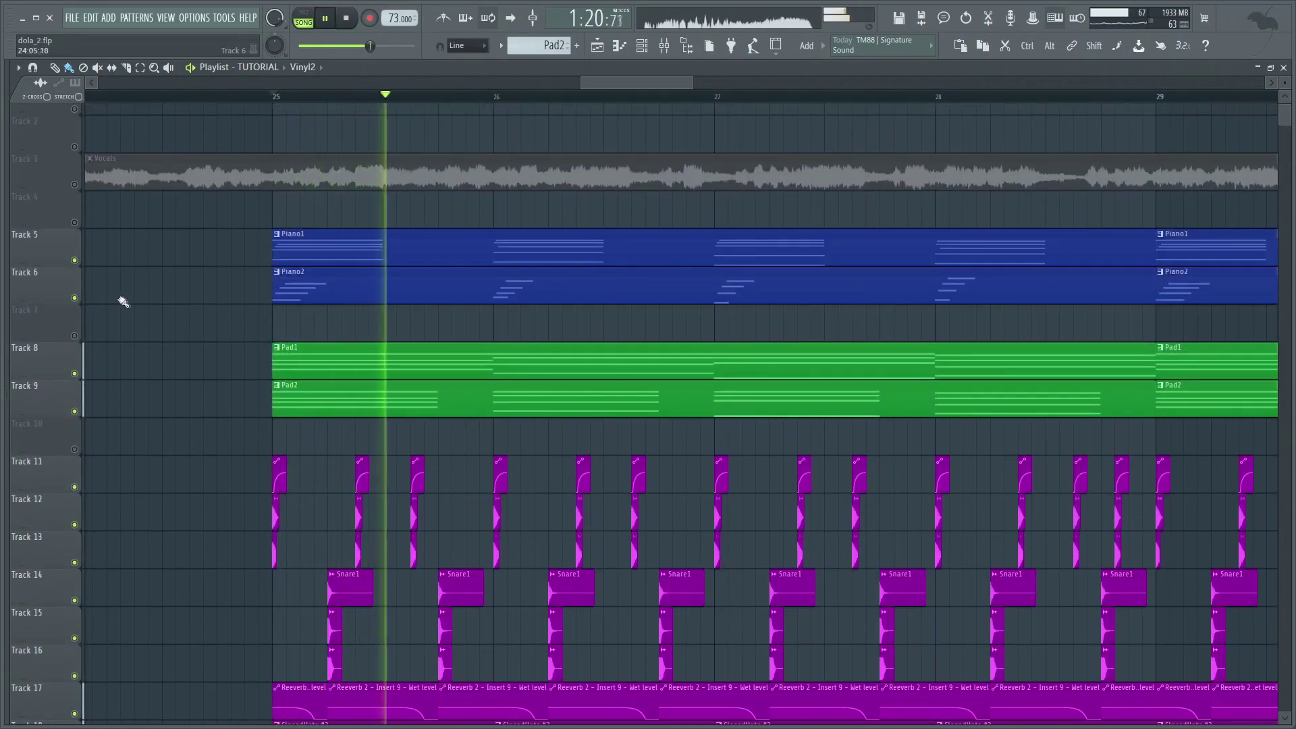
Unmute the Vocals on track 3 and play them together with the pianos, pads, drums and vinyl layers
click(75, 184)
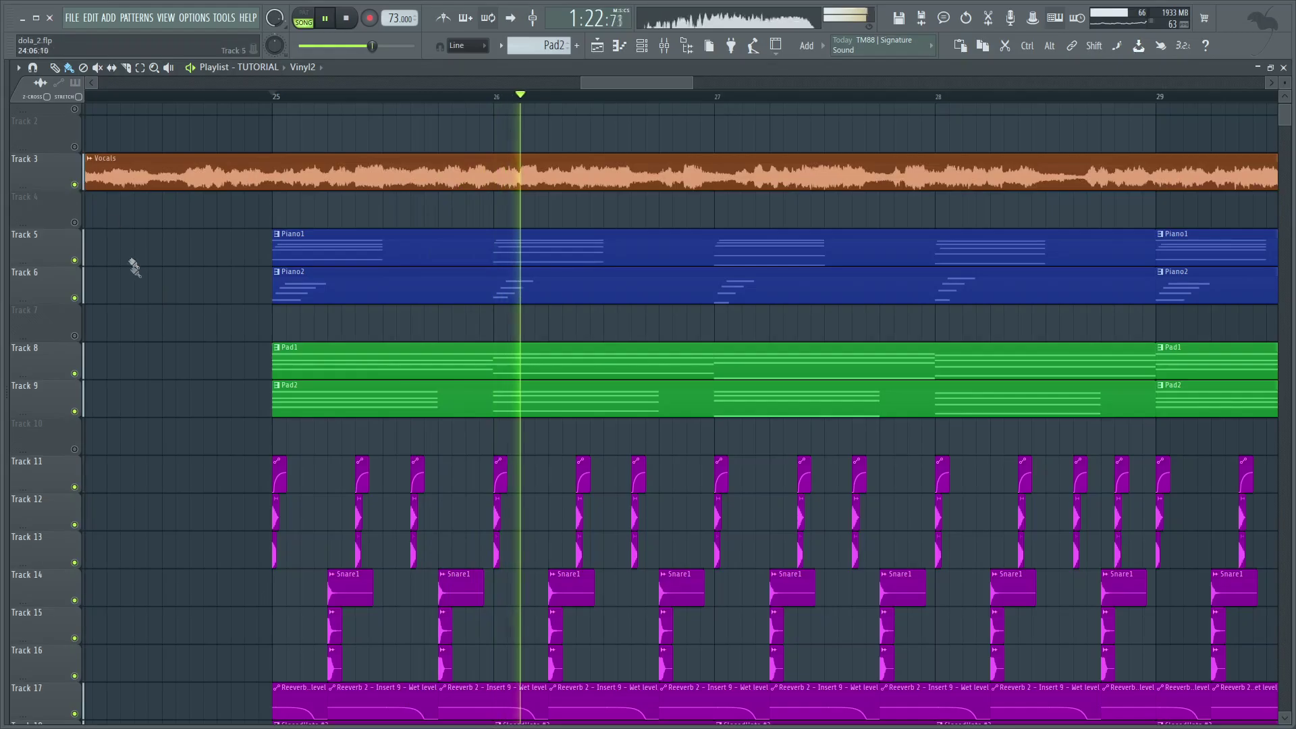
ctrl+scroll(199, 279, down, 2)
scroll(200, 279, down, 3)
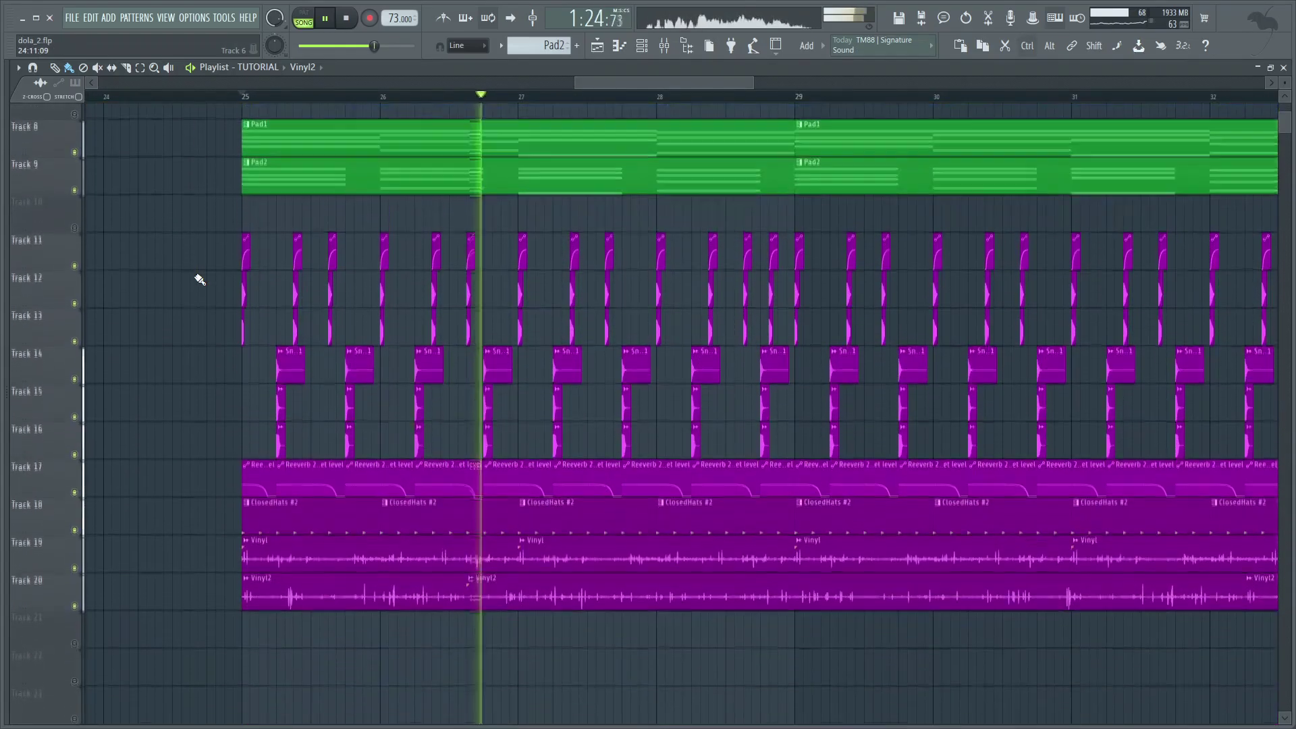
scroll(200, 280, down, 1)
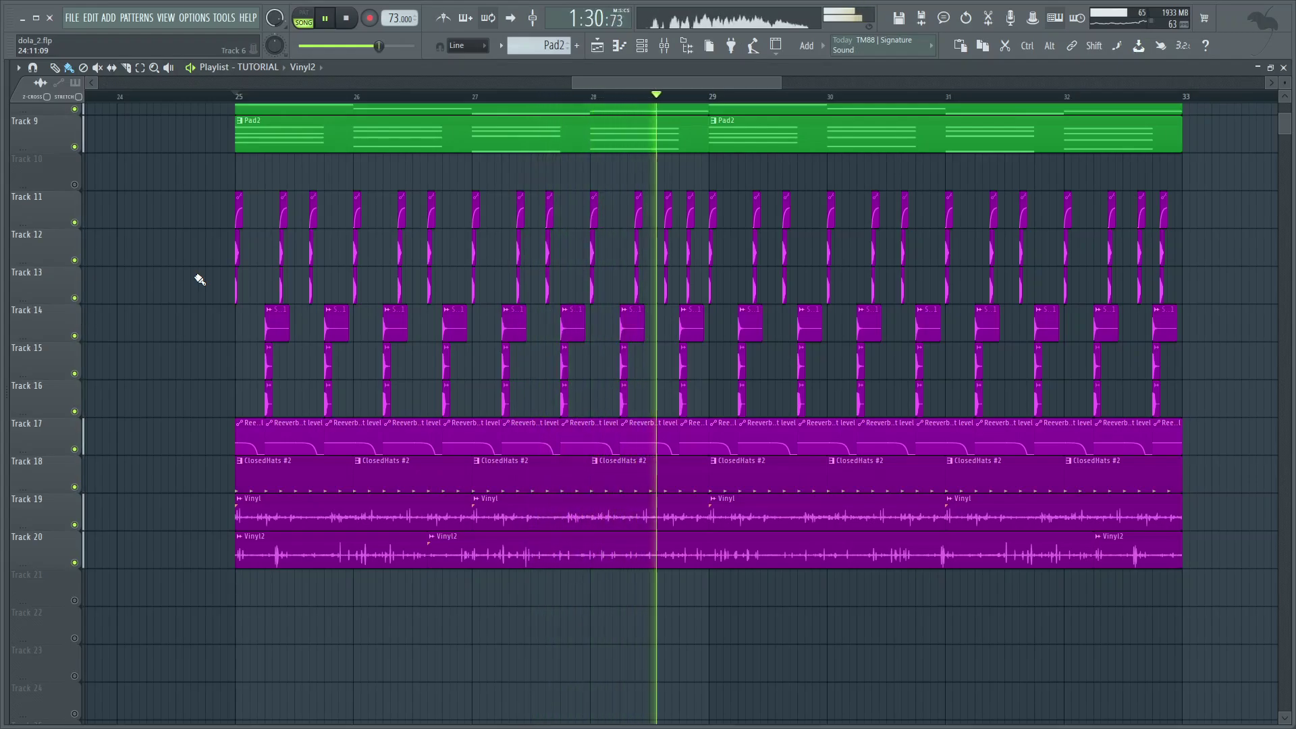
scroll(200, 279, up, 4)
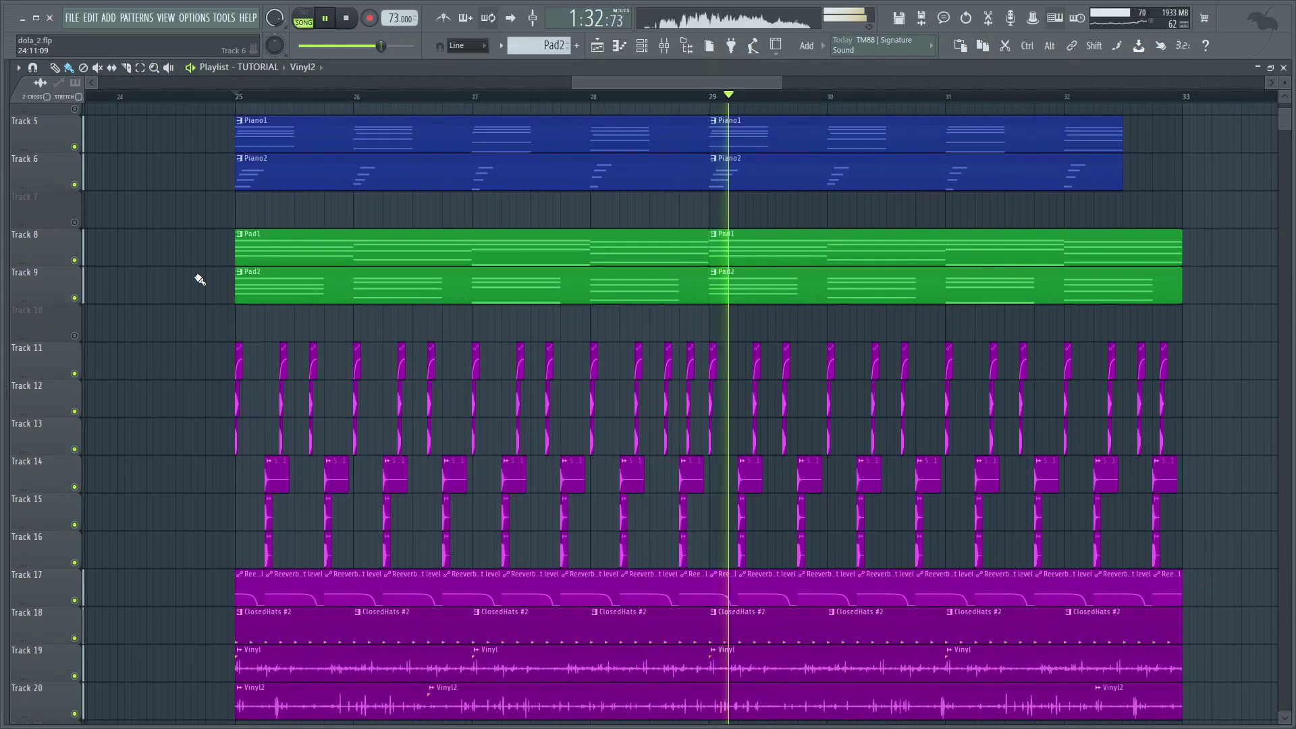
Extend the second Guitar clip and the Sub Bass #3 and Bass #3 clips so they end at bar 33
scroll(200, 279, down, 4)
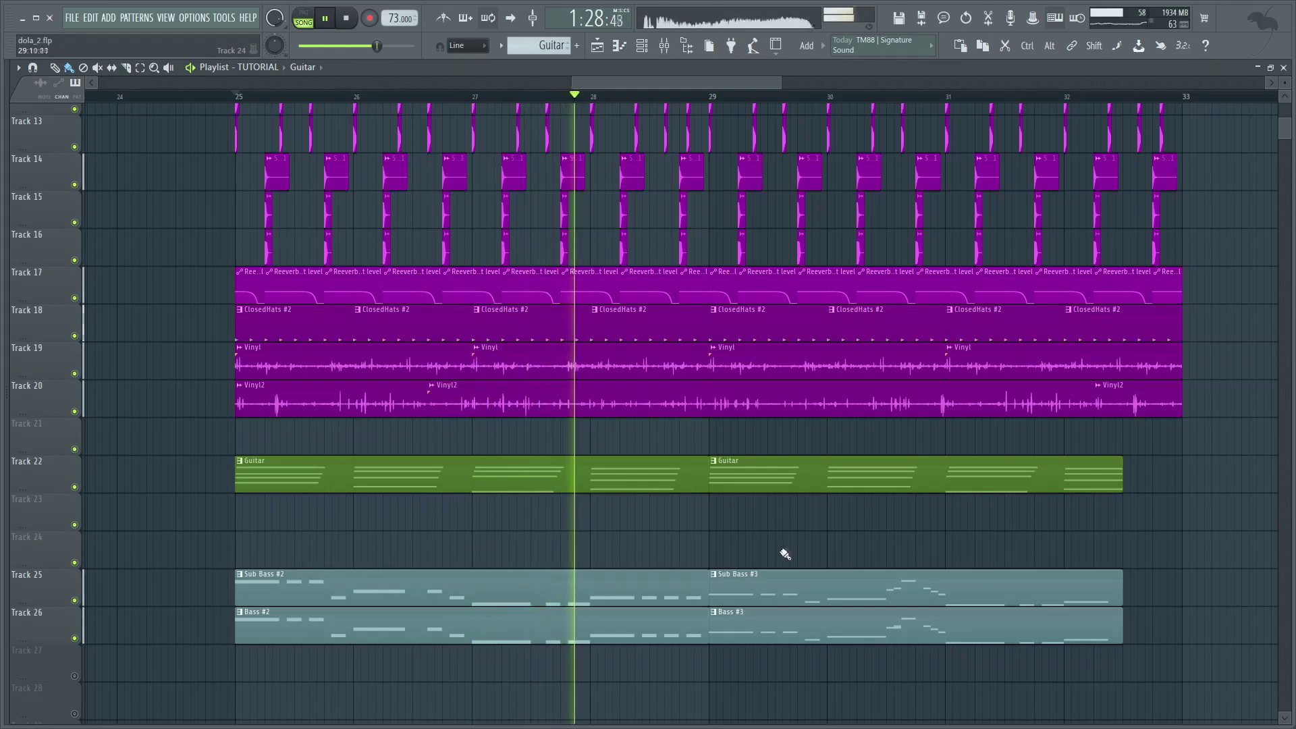
drag(1151, 459, 1173, 630)
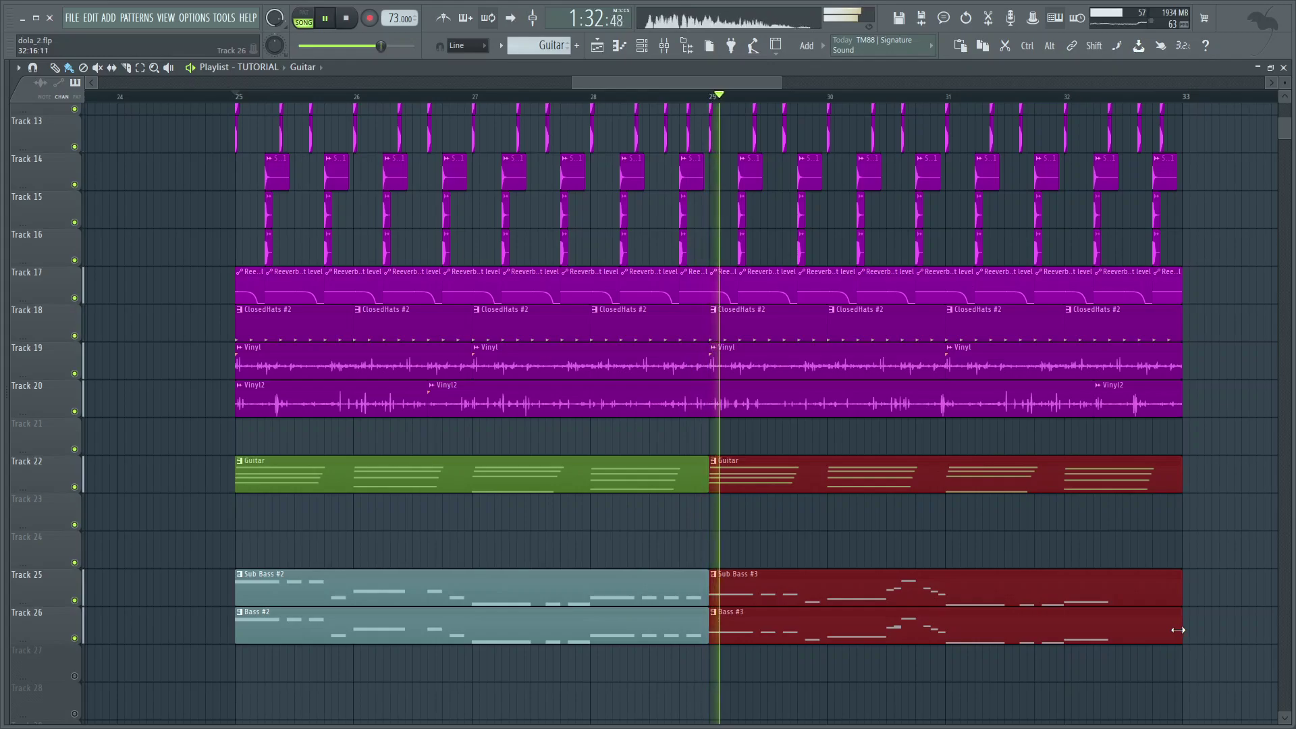
click(1201, 614)
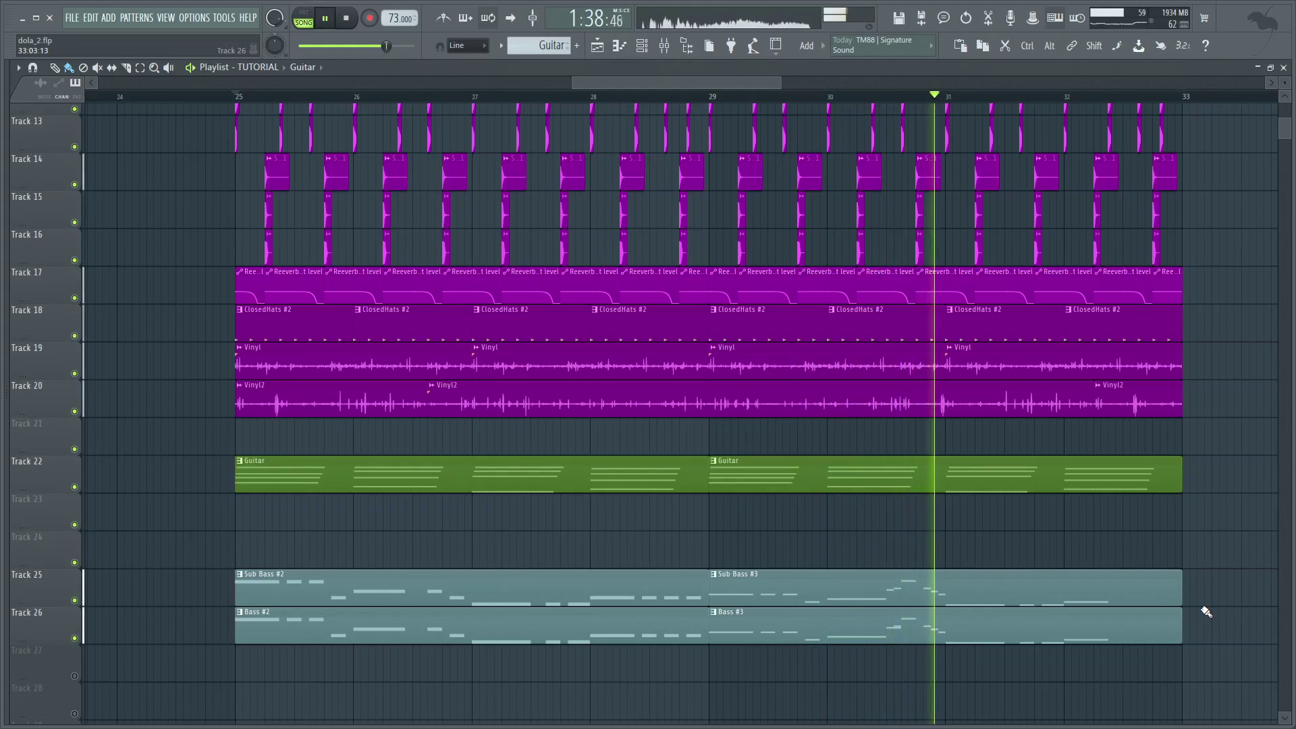
Unmute the Vocals on track 3 and play the whole arrangement from bar 25 with guitar and bass included
scroll(109, 480, up, 10)
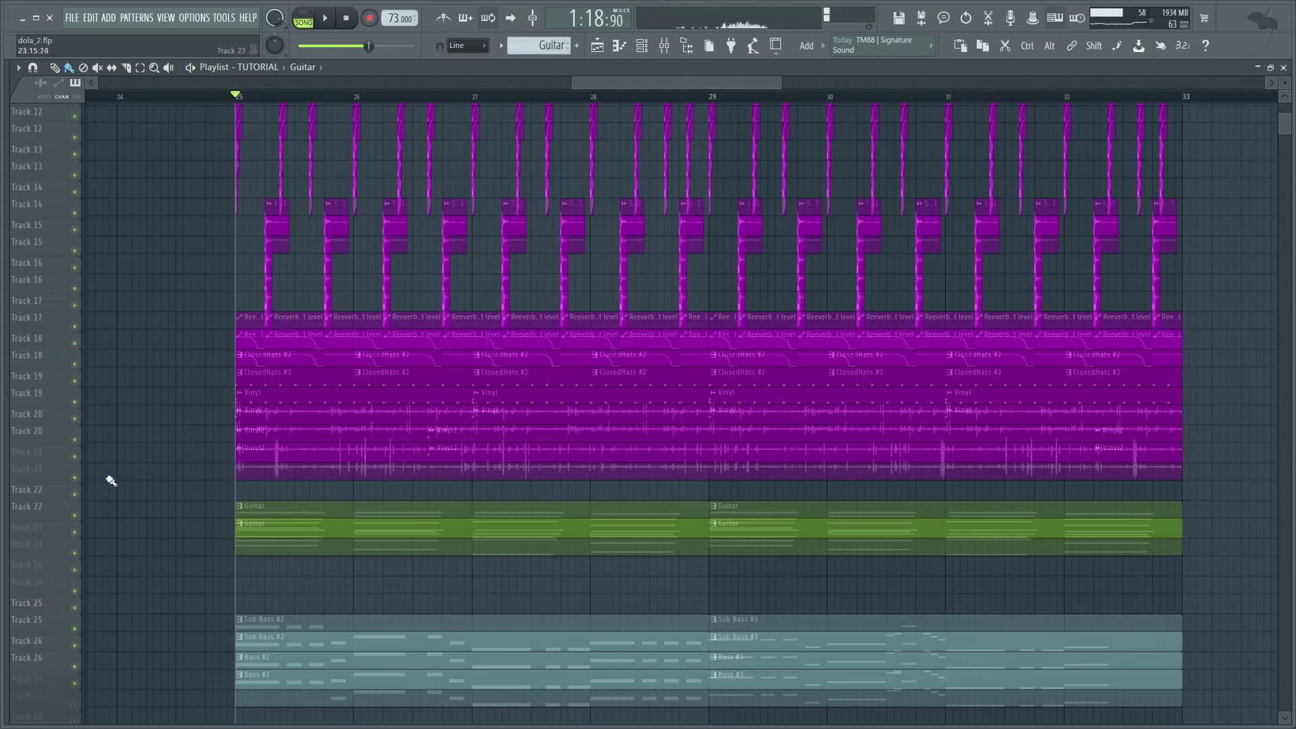
click(74, 210)
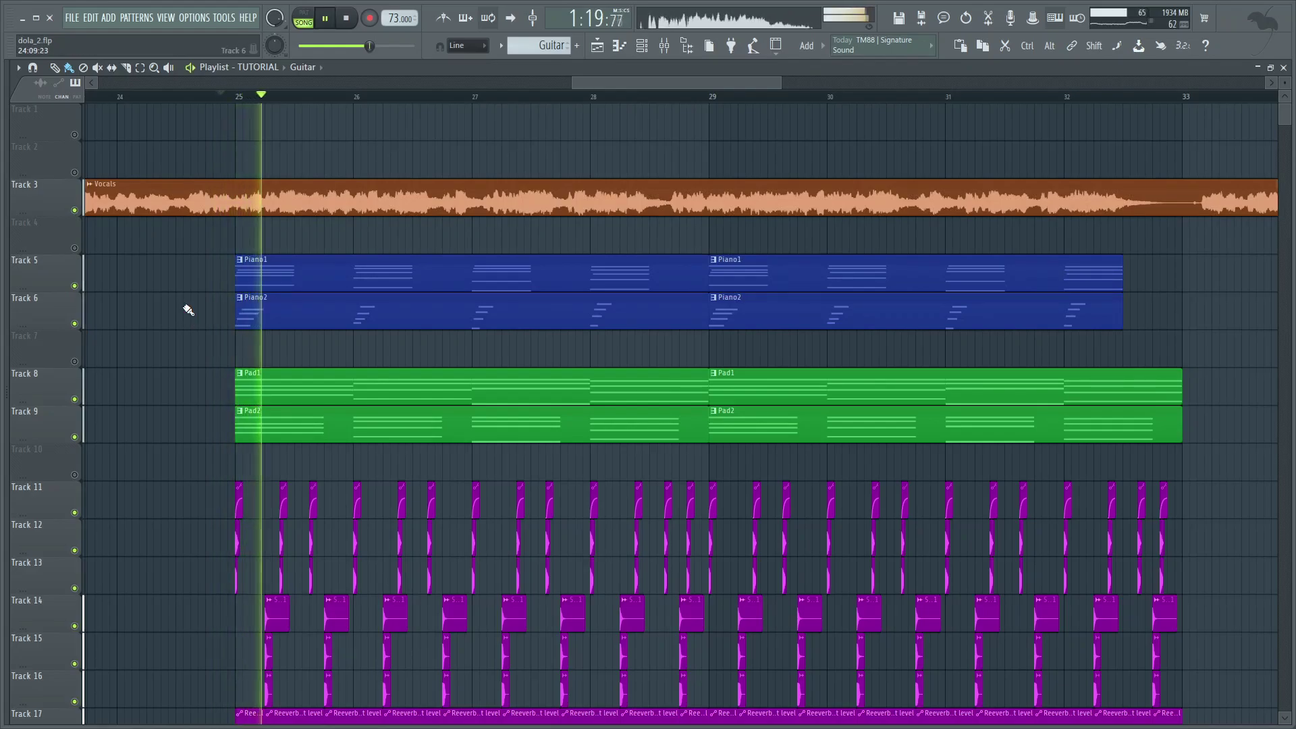
scroll(188, 310, down, 4)
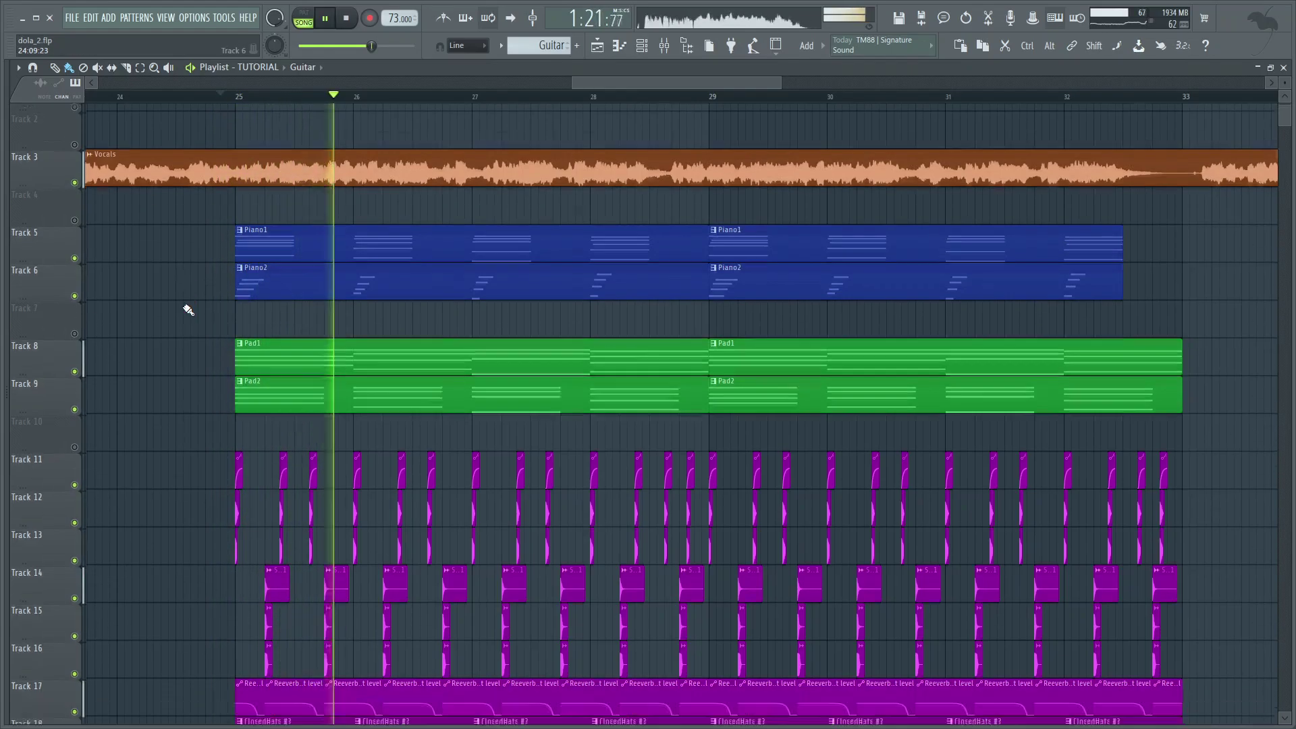
scroll(189, 310, down, 5)
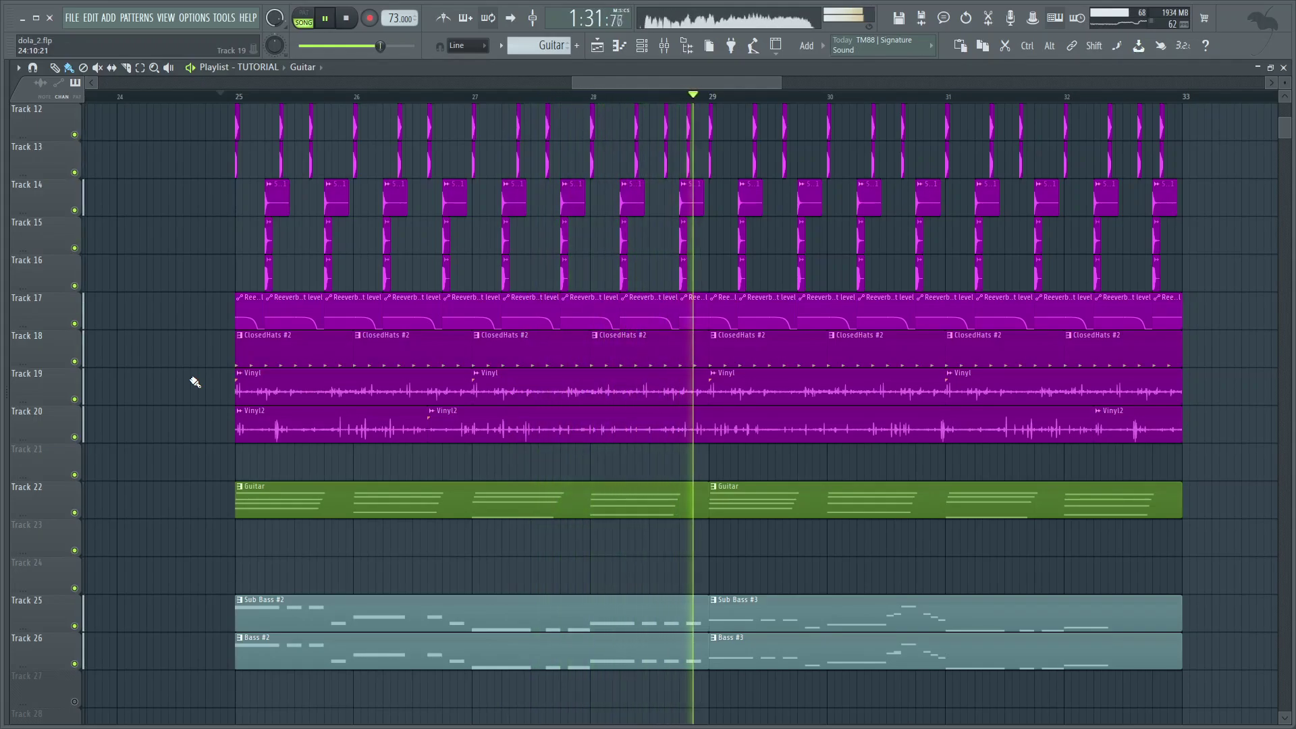
scroll(195, 383, up, 6)
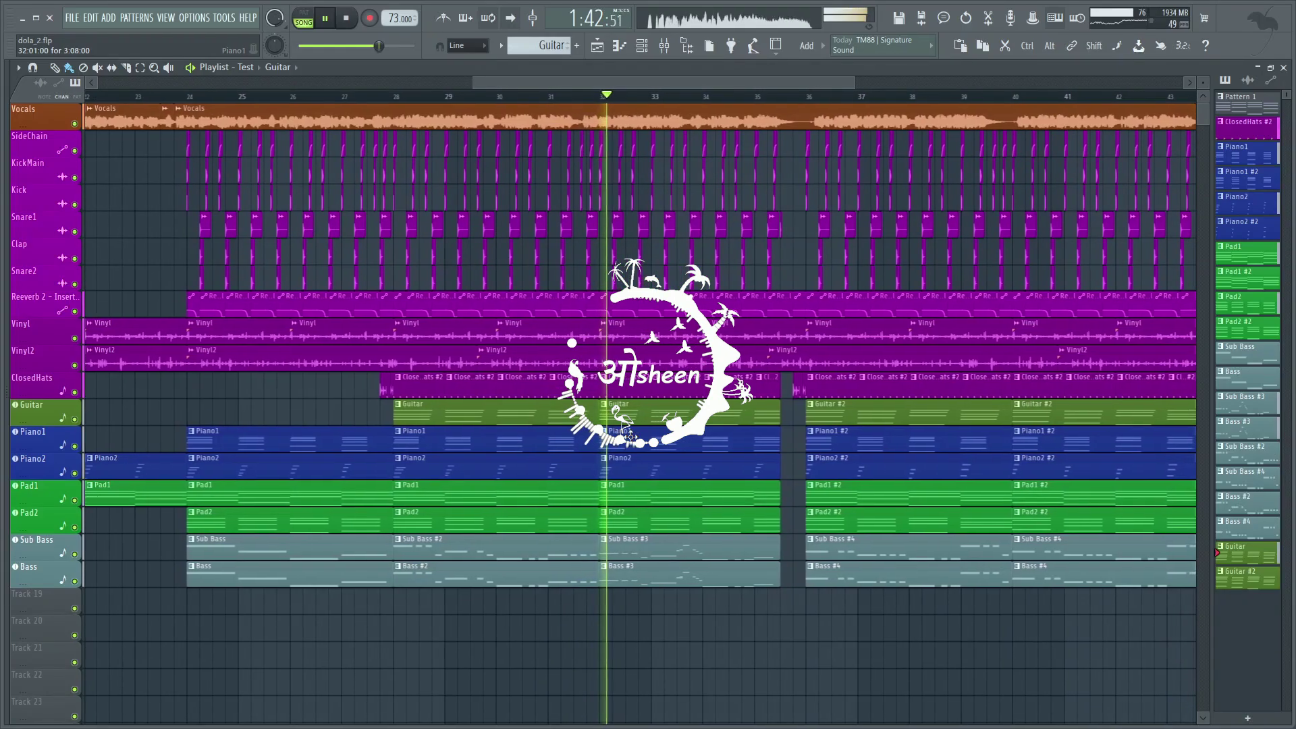
Review the mixer's insert tracks and the Master effects chain during playback of the full song, and close the mixer
click(667, 44)
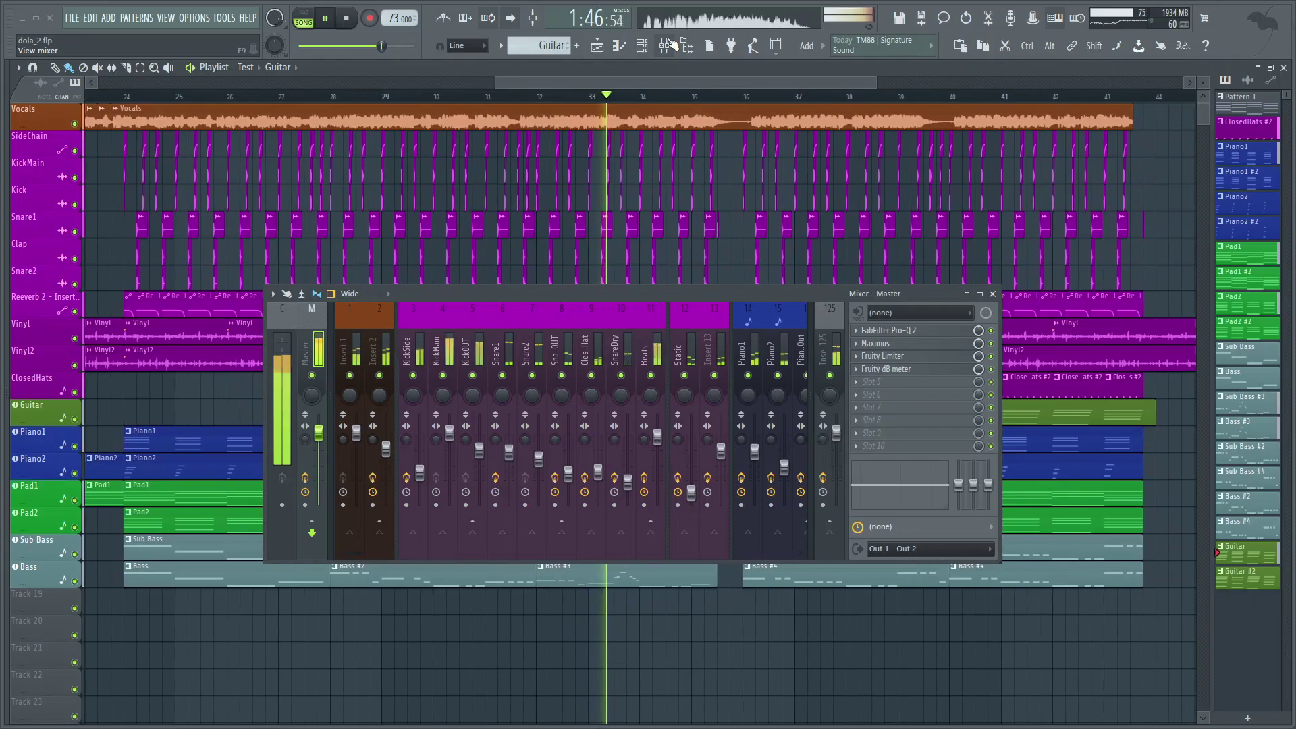
scroll(597, 318, down, 5)
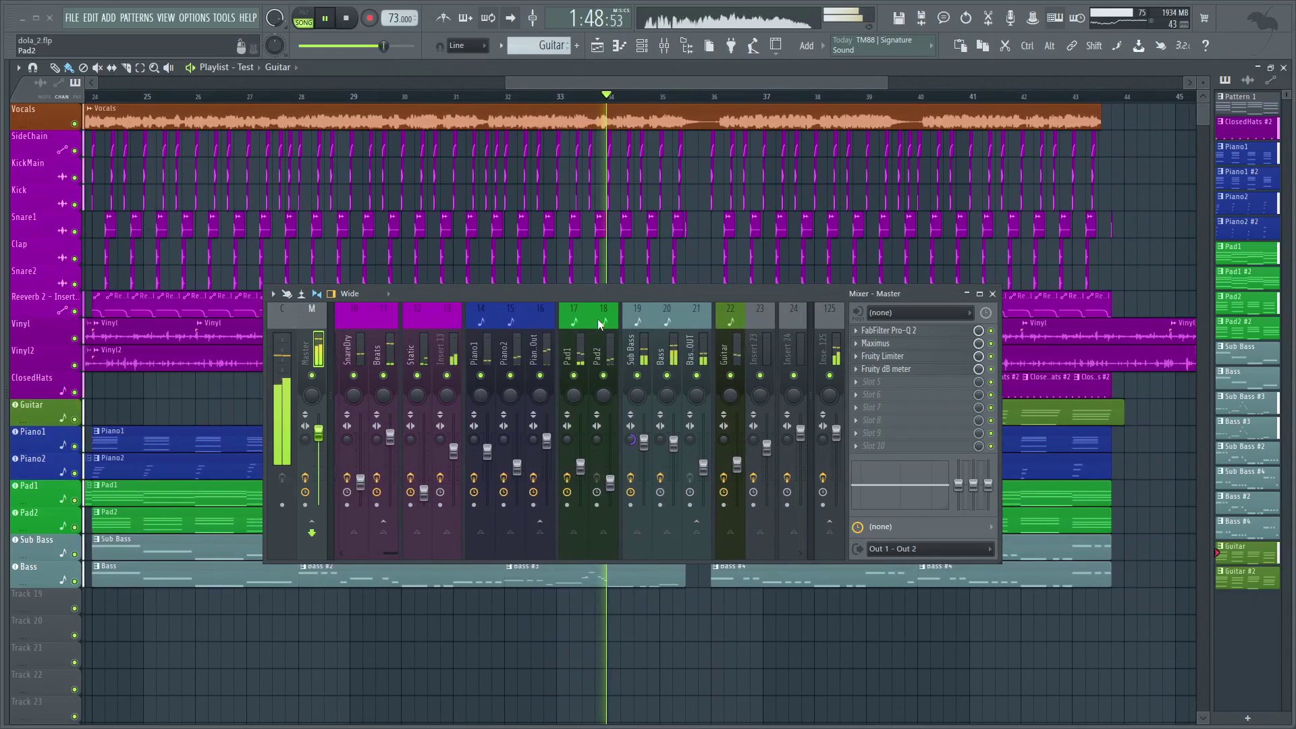
scroll(597, 319, up, 5)
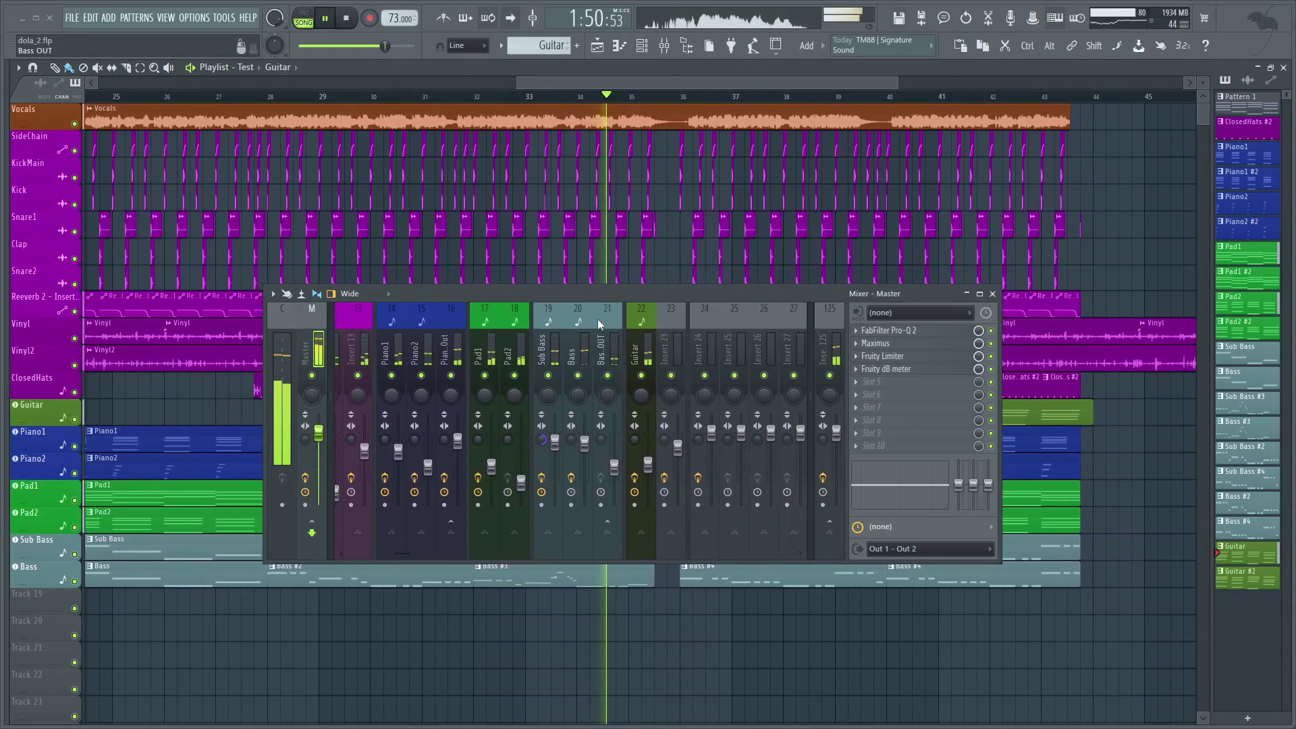
click(664, 46)
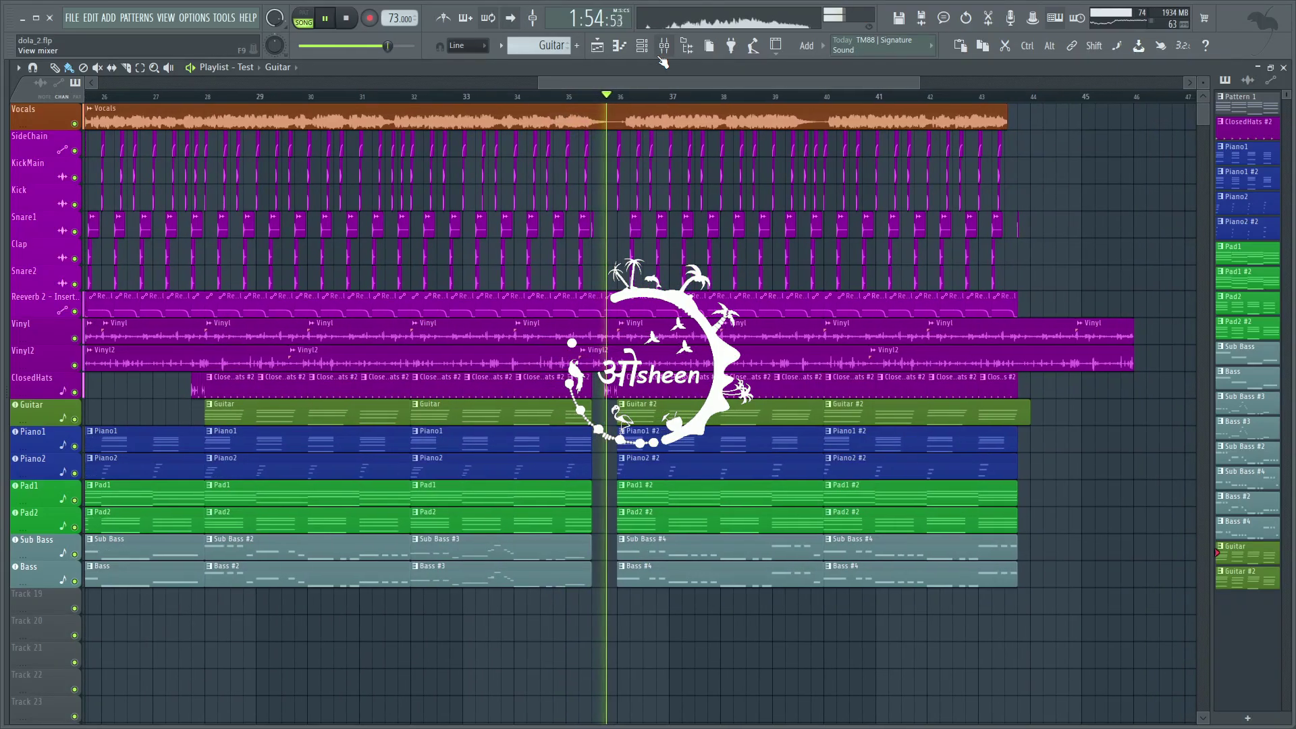